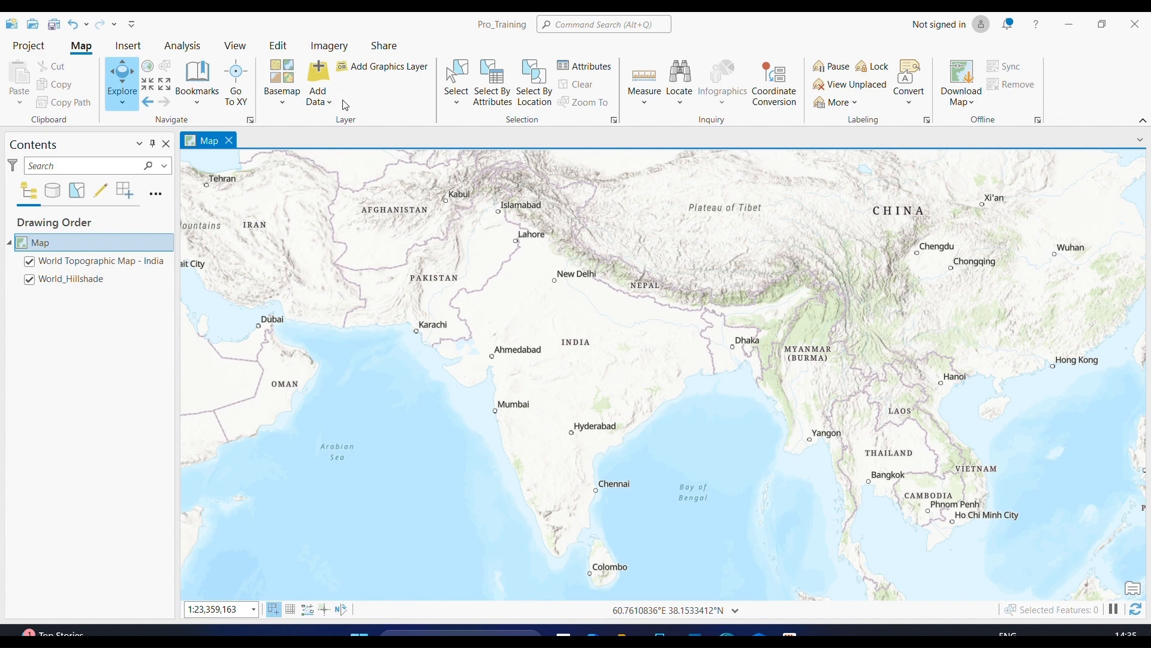
# Add the india_population feature class from the Pro_Training.gdb project database to the map.
pyautogui.click(320, 68)
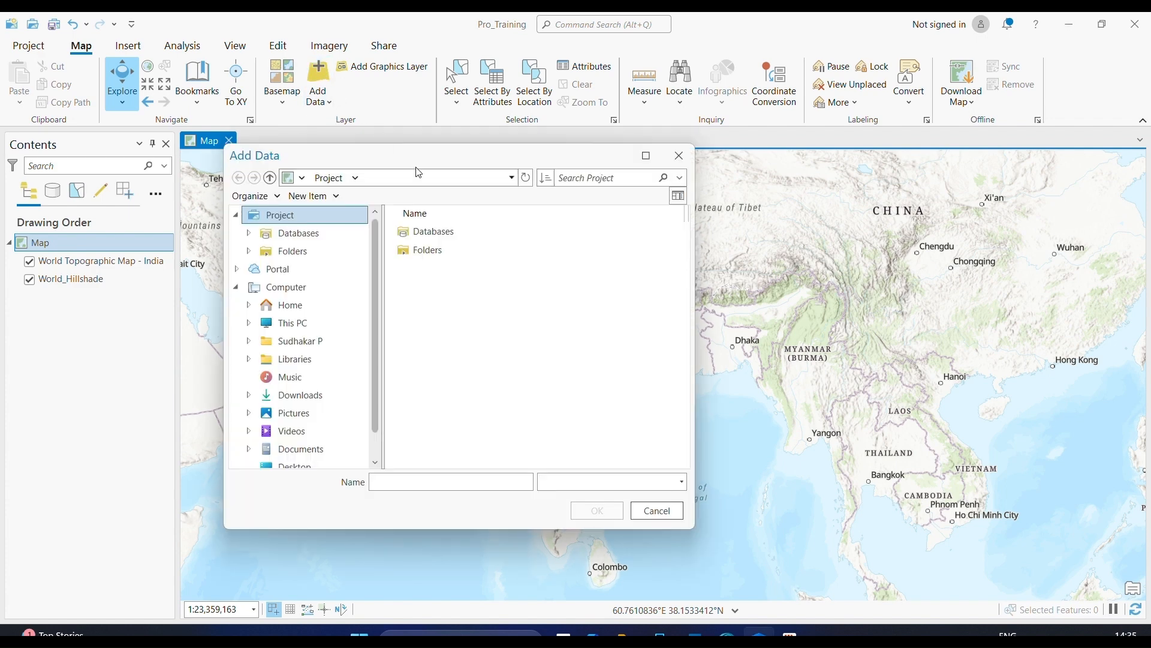
pyautogui.doubleClick(452, 234)
pyautogui.doubleClick(452, 234)
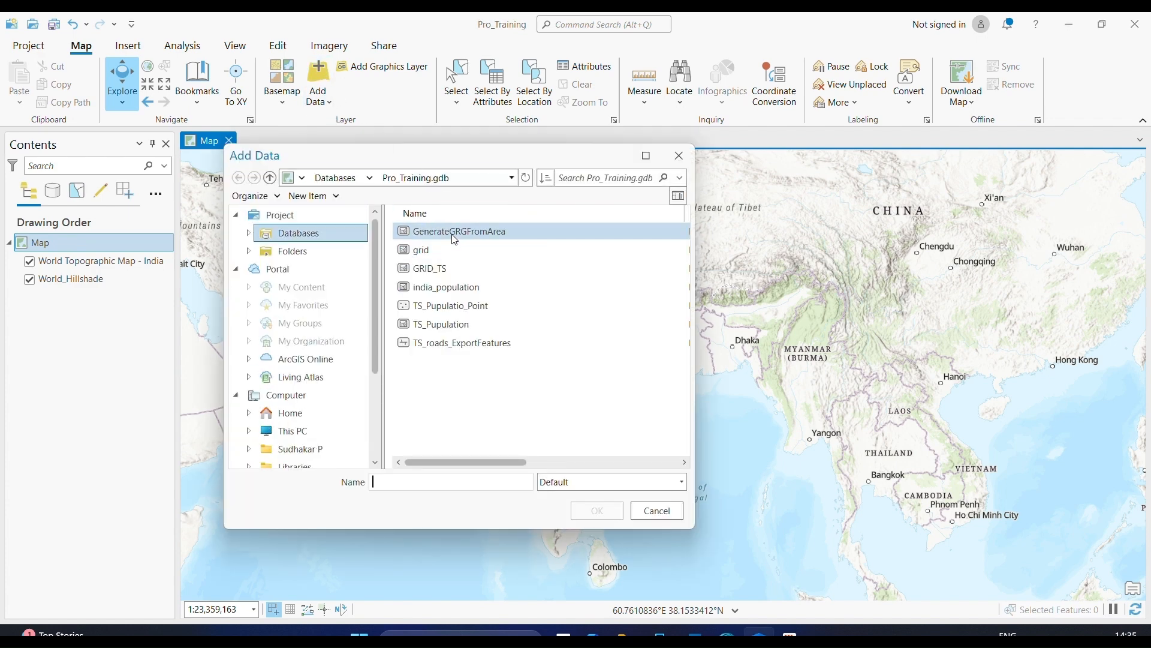
pyautogui.click(462, 268)
pyautogui.doubleClick(469, 287)
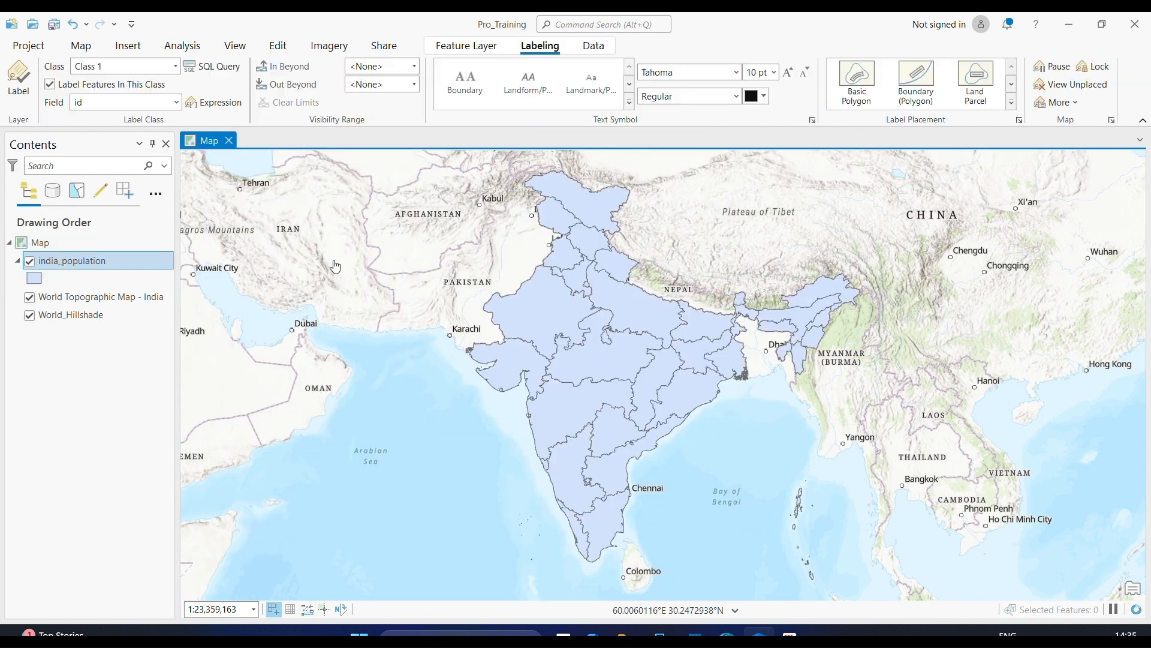
# Examine the State, Estimated Population and Rank fields in the india_population attribute table, and close the table.
pyautogui.rightClick(99, 266)
pyautogui.click(191, 171)
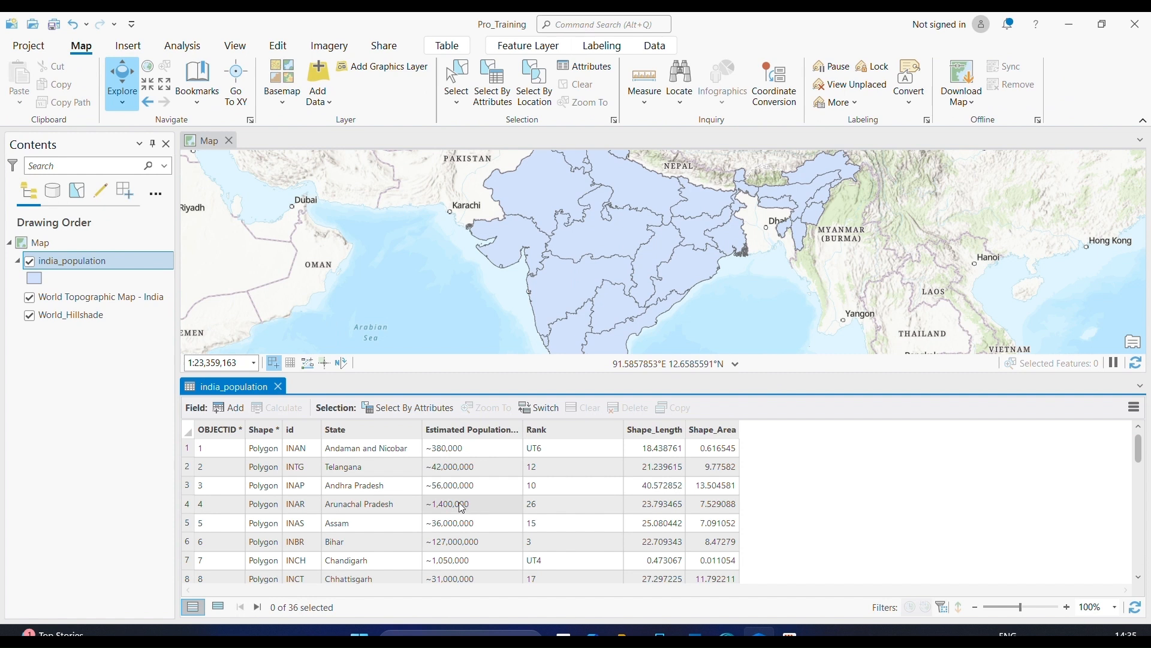
pyautogui.click(471, 455)
pyautogui.click(549, 449)
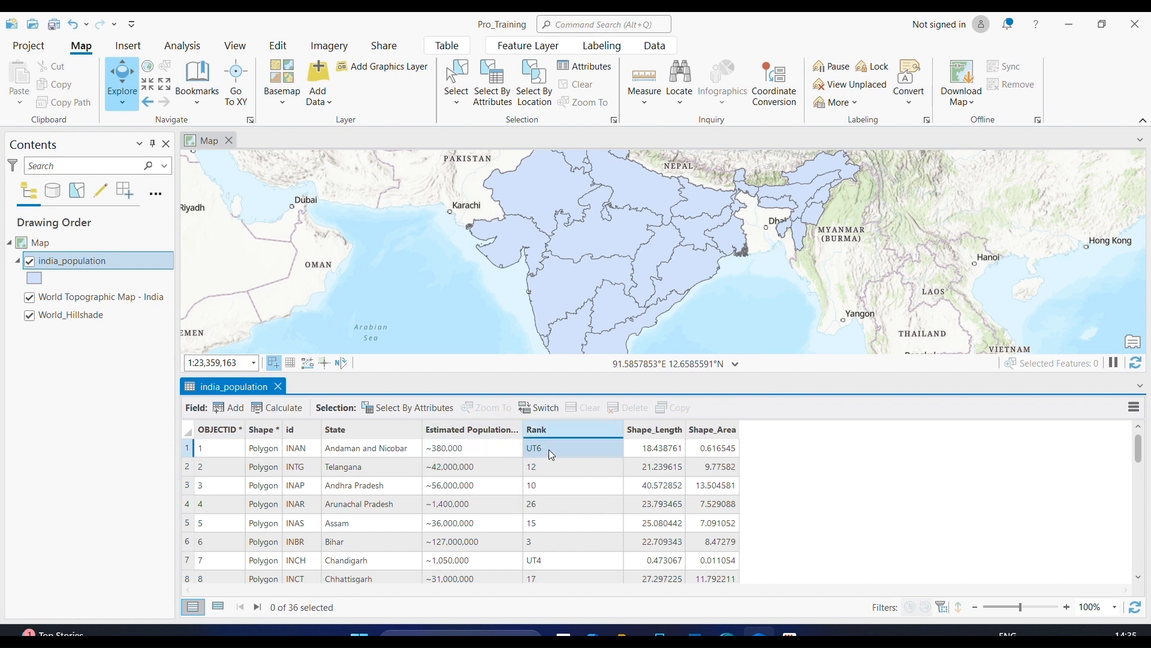
pyautogui.click(372, 453)
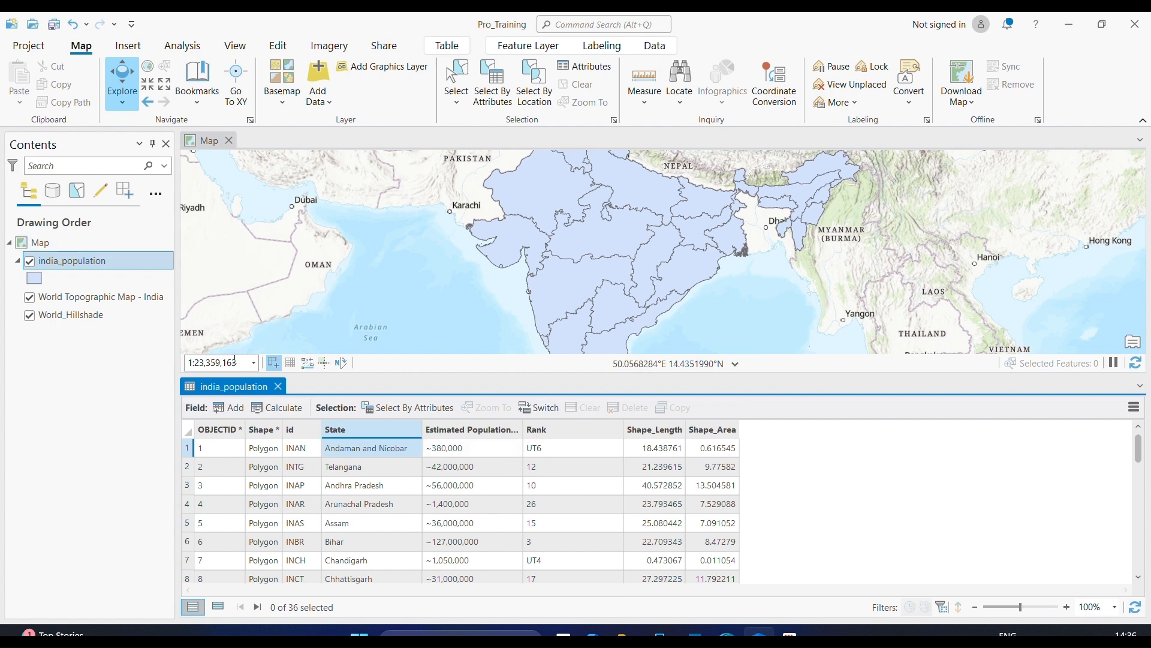
pyautogui.click(278, 386)
# Set the india_population label expression to $feature.Estimated_Population__2025_ and apply it.
pyautogui.click(602, 45)
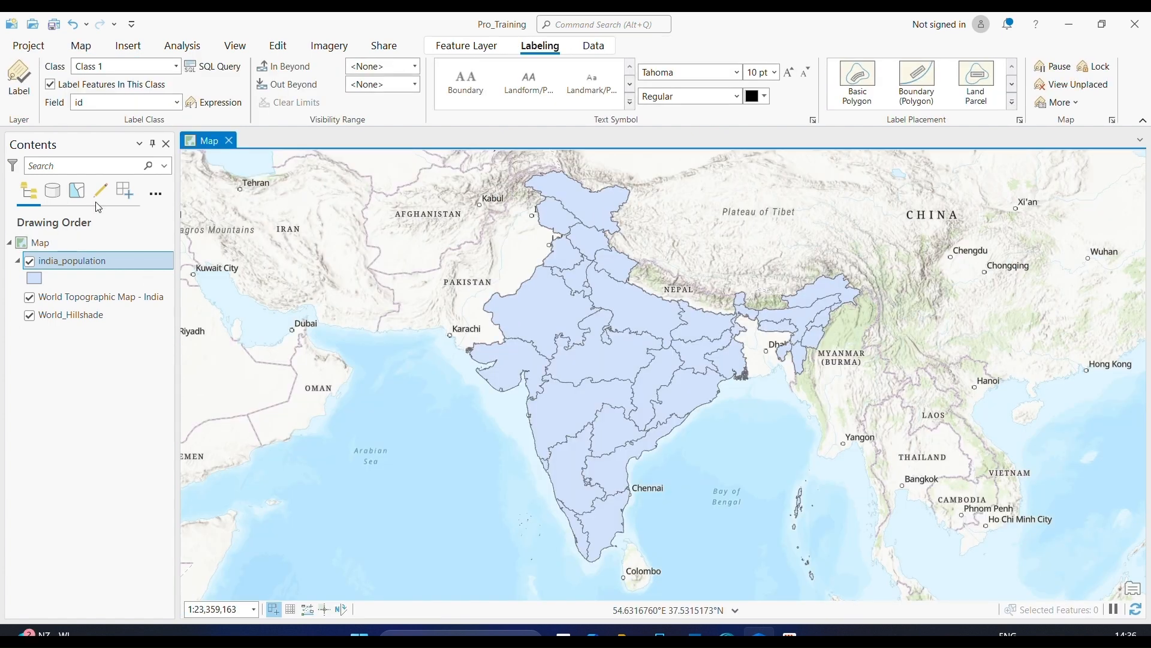
pyautogui.rightClick(73, 264)
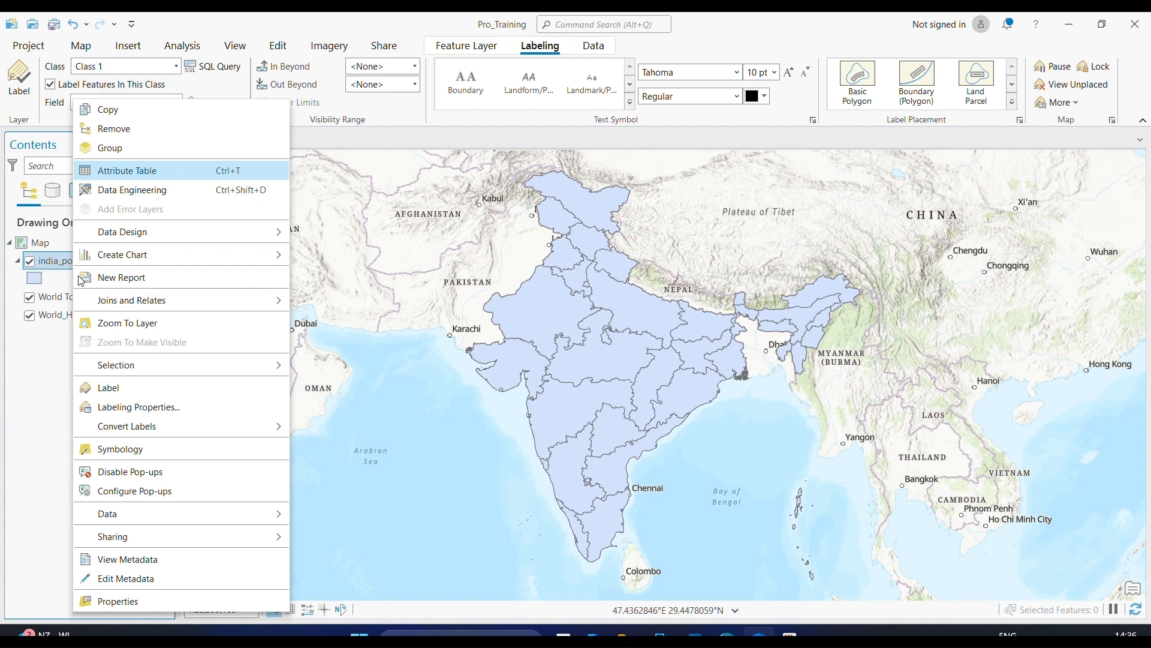
pyautogui.click(157, 408)
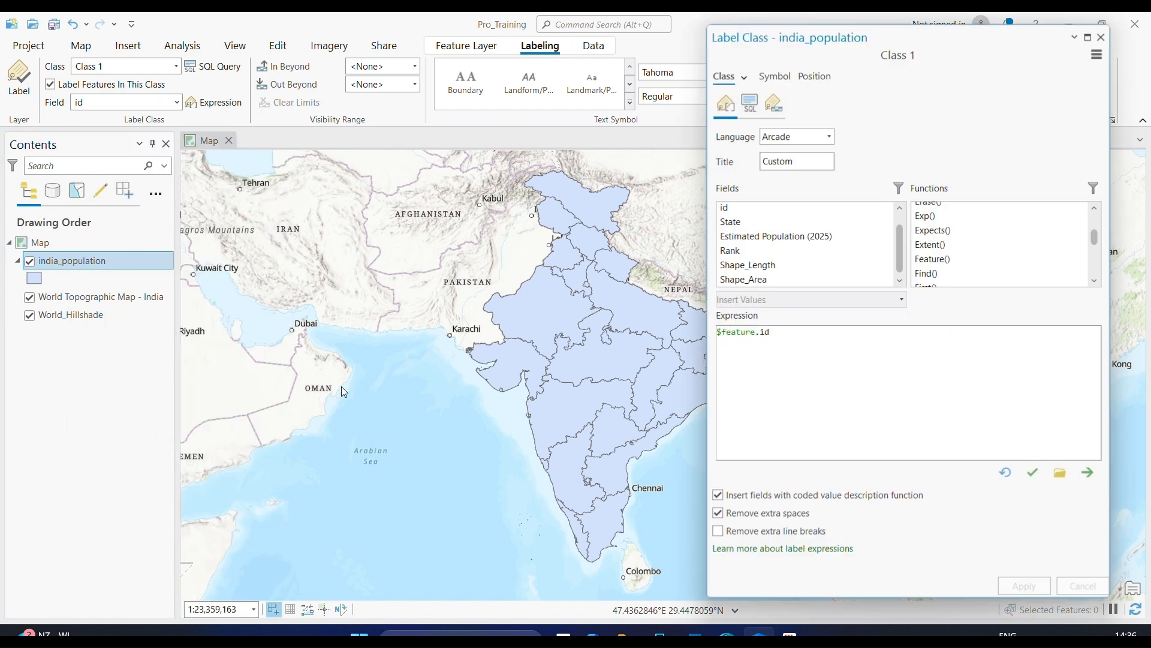
pyautogui.moveTo(808, 337); pyautogui.dragTo(698, 326)
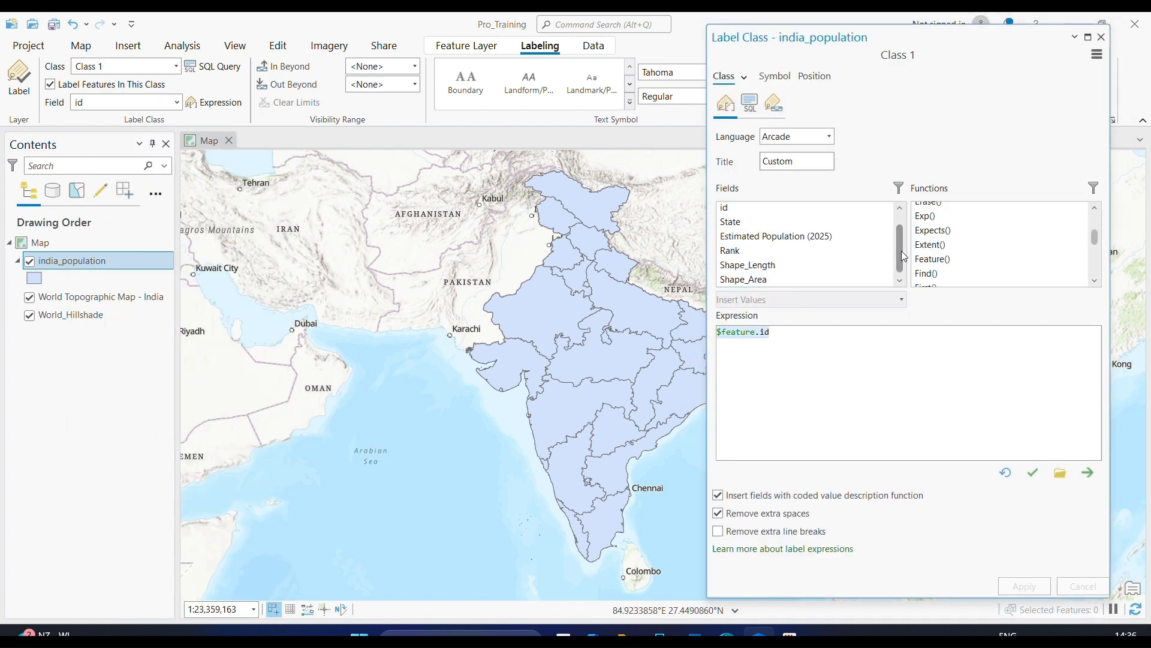
pyautogui.doubleClick(759, 240)
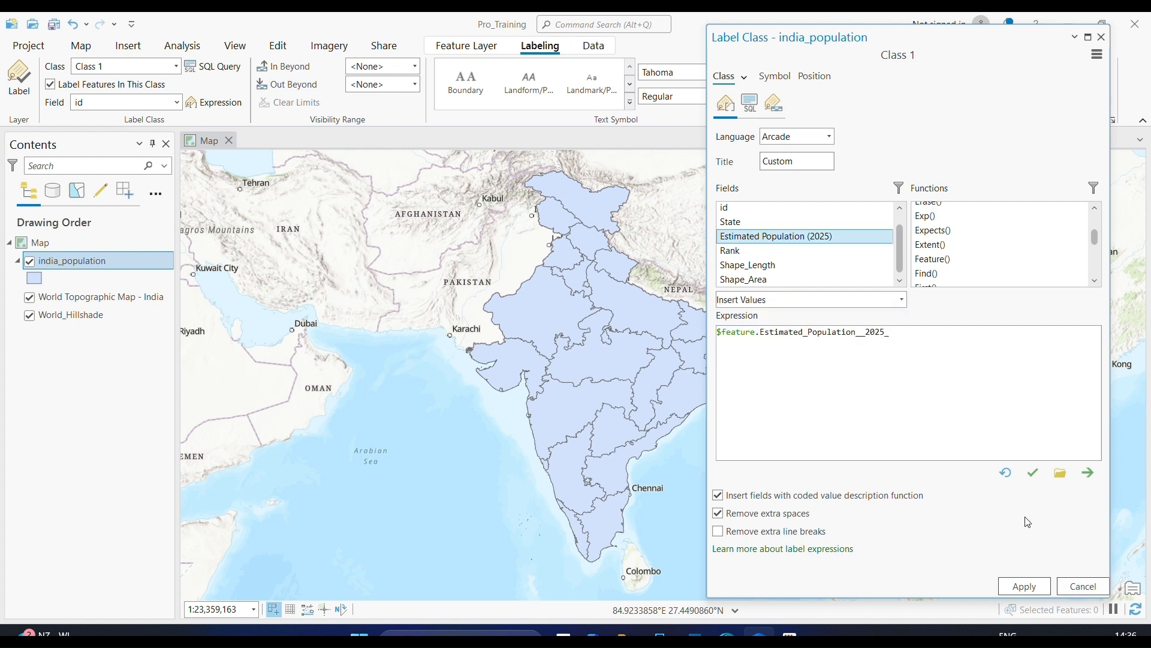
pyautogui.click(1032, 590)
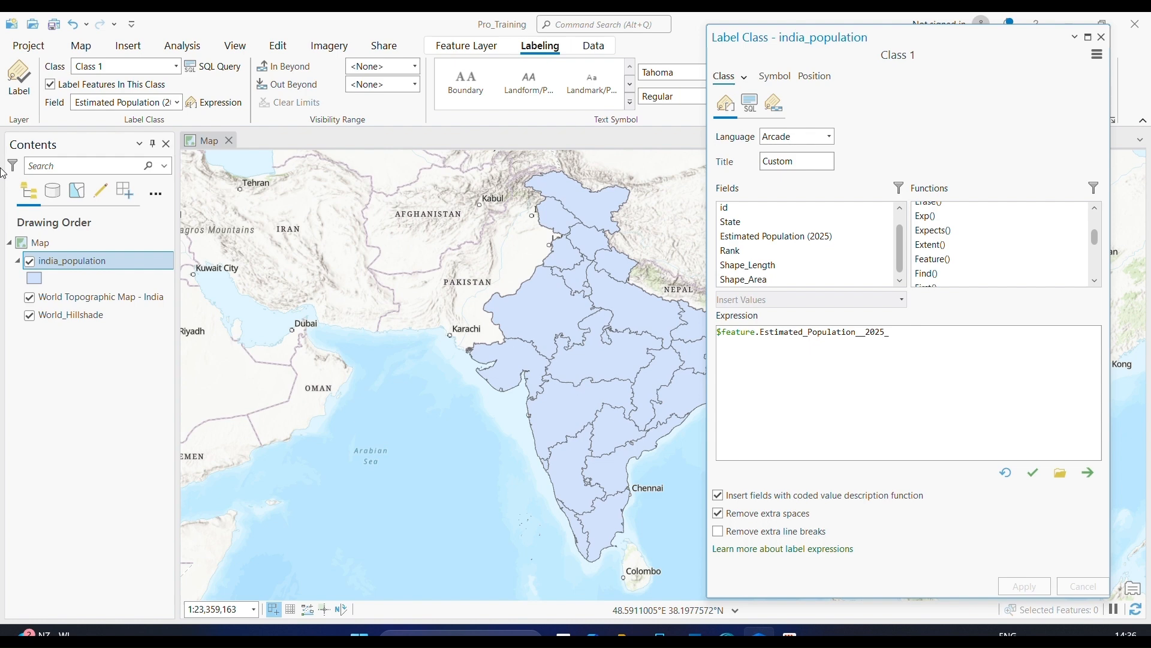
# Turn on labels for the india_population layer and close its label class settings.
pyautogui.rightClick(84, 260)
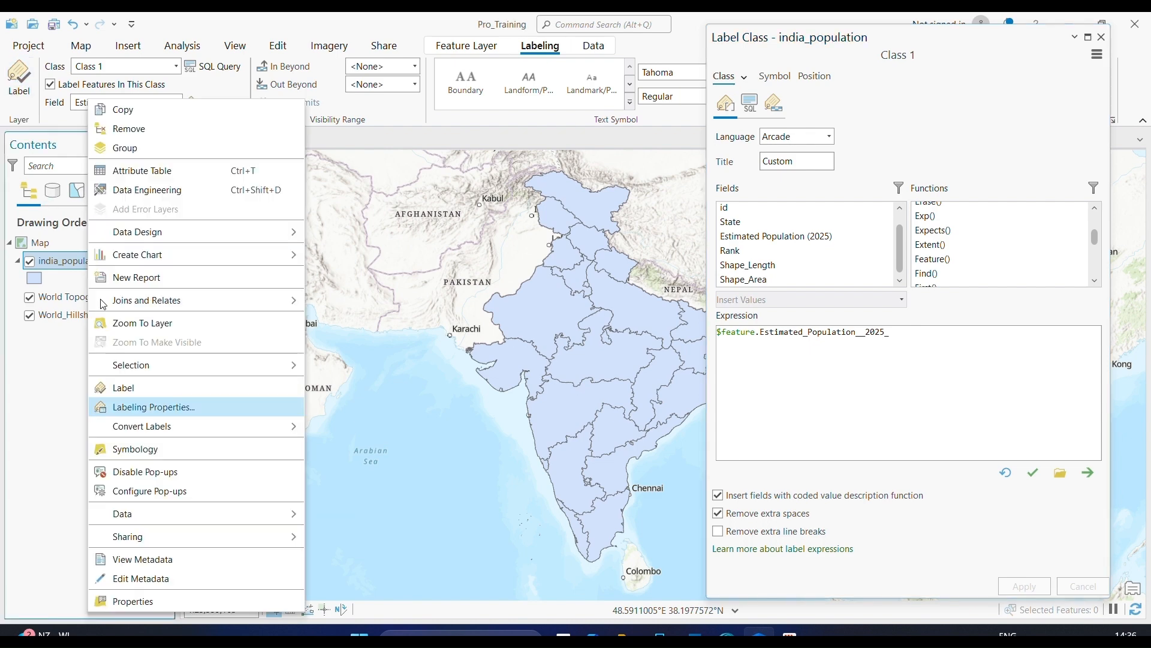
pyautogui.click(156, 387)
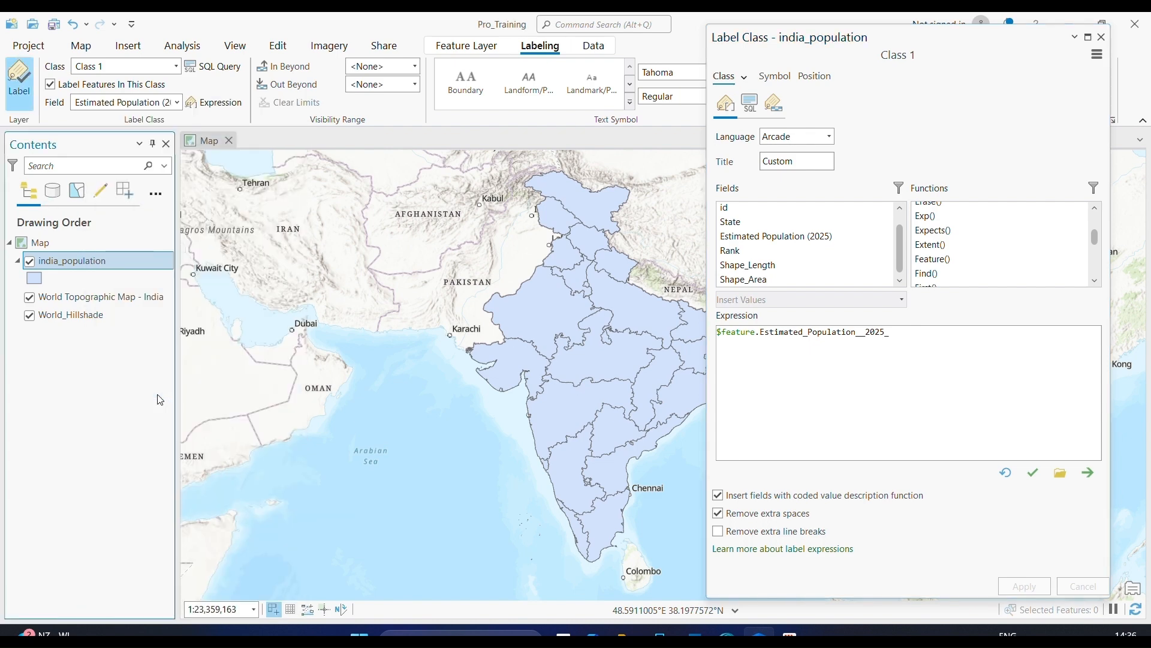
pyautogui.click(1101, 37)
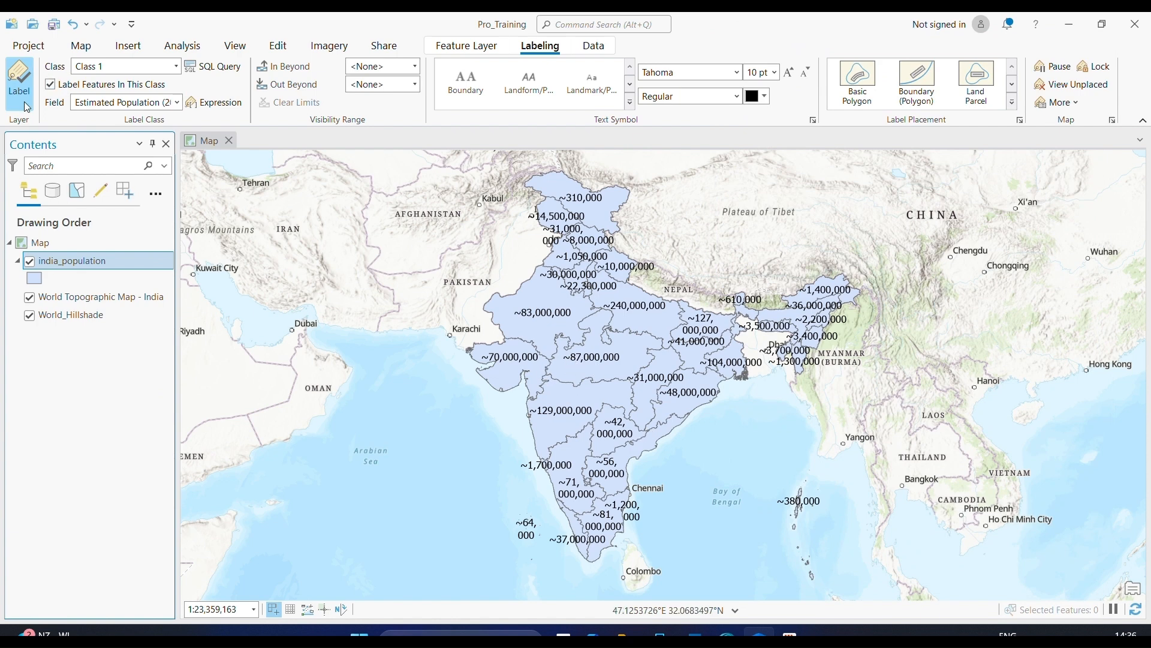
# Change the label field of the india_population layer to State.
pyautogui.click(177, 102)
pyautogui.scroll(2, 123, 155)
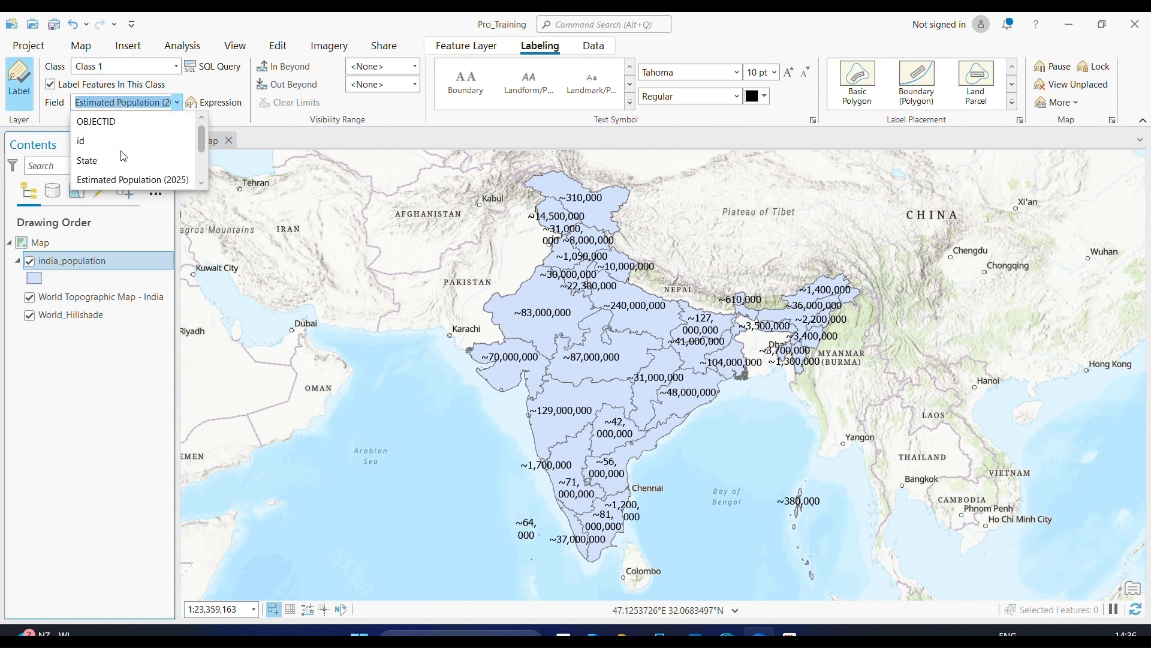
pyautogui.click(96, 160)
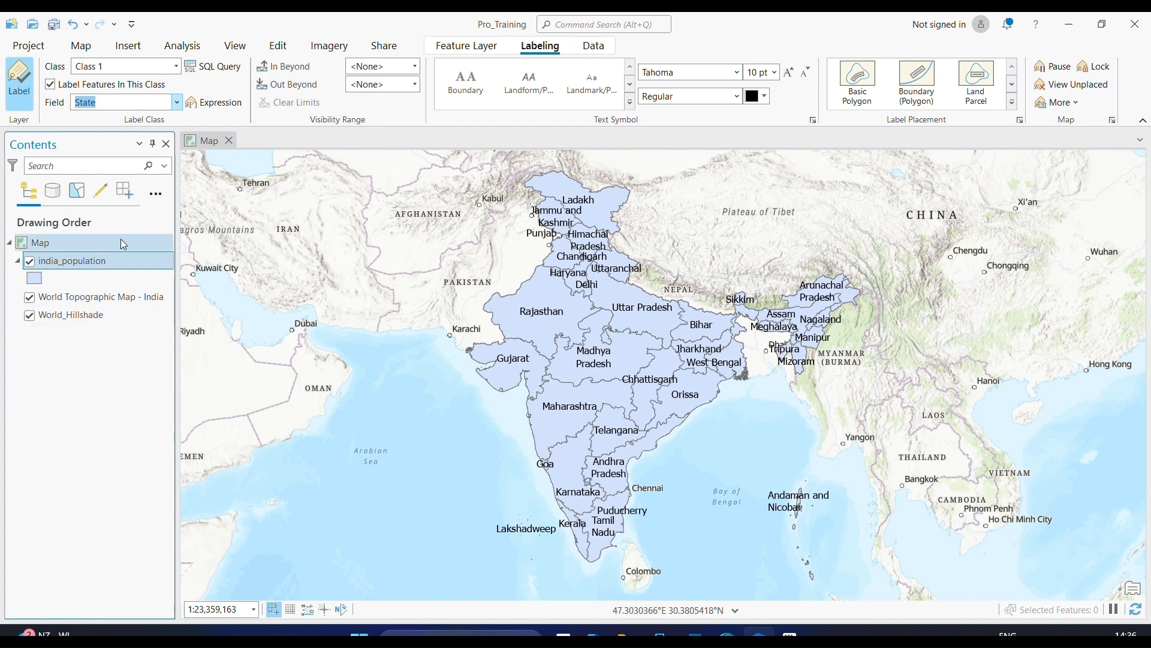
# Try to add the Estimated Population (2025) field directly after $feature.State in the label expression and validate it.
pyautogui.click(223, 106)
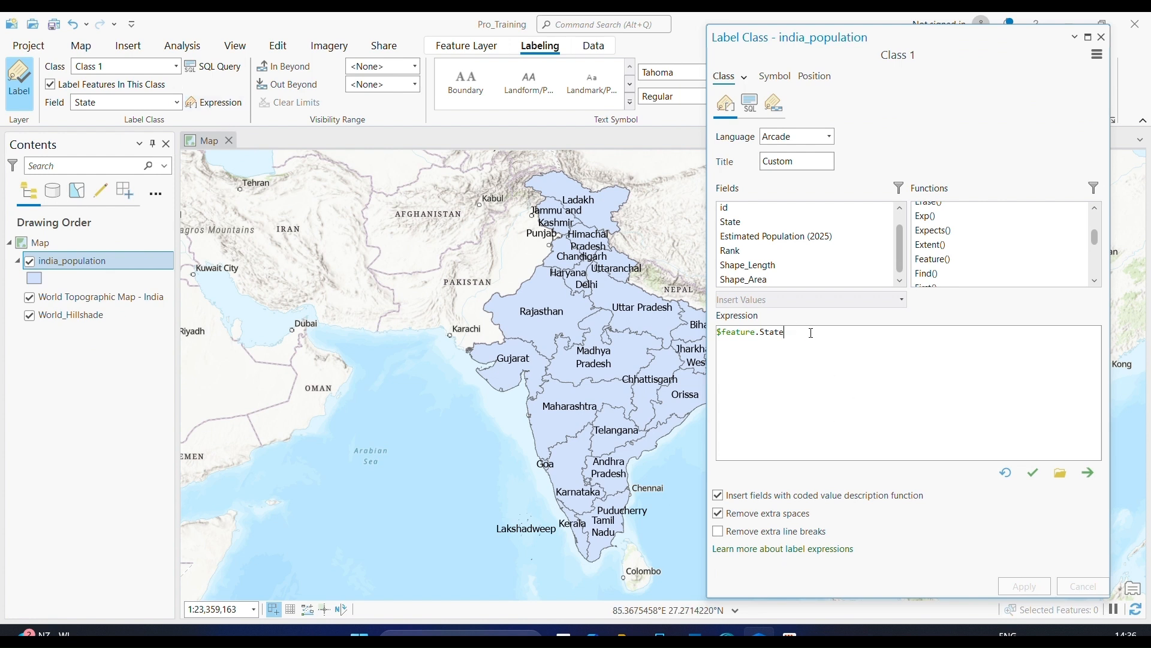
pyautogui.doubleClick(800, 237)
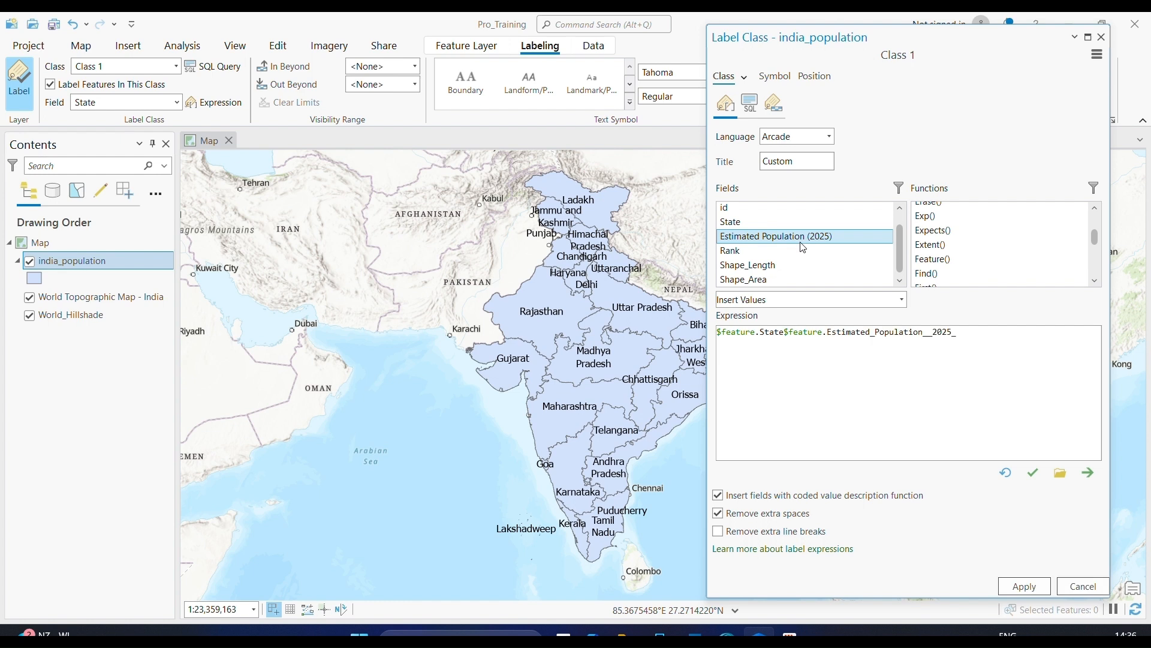
pyautogui.click(1041, 474)
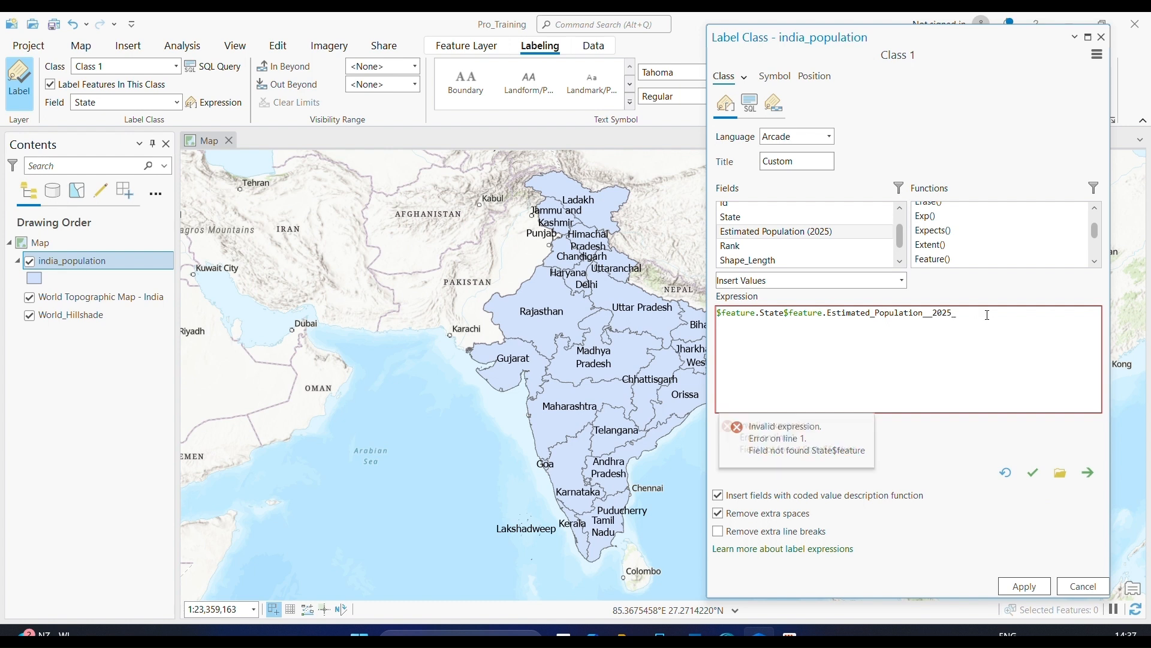
# Replace the label expression with $feature.State+\n+$feature.Estimated_Population__2025_ and validate it.
pyautogui.moveTo(984, 313); pyautogui.dragTo(655, 326)
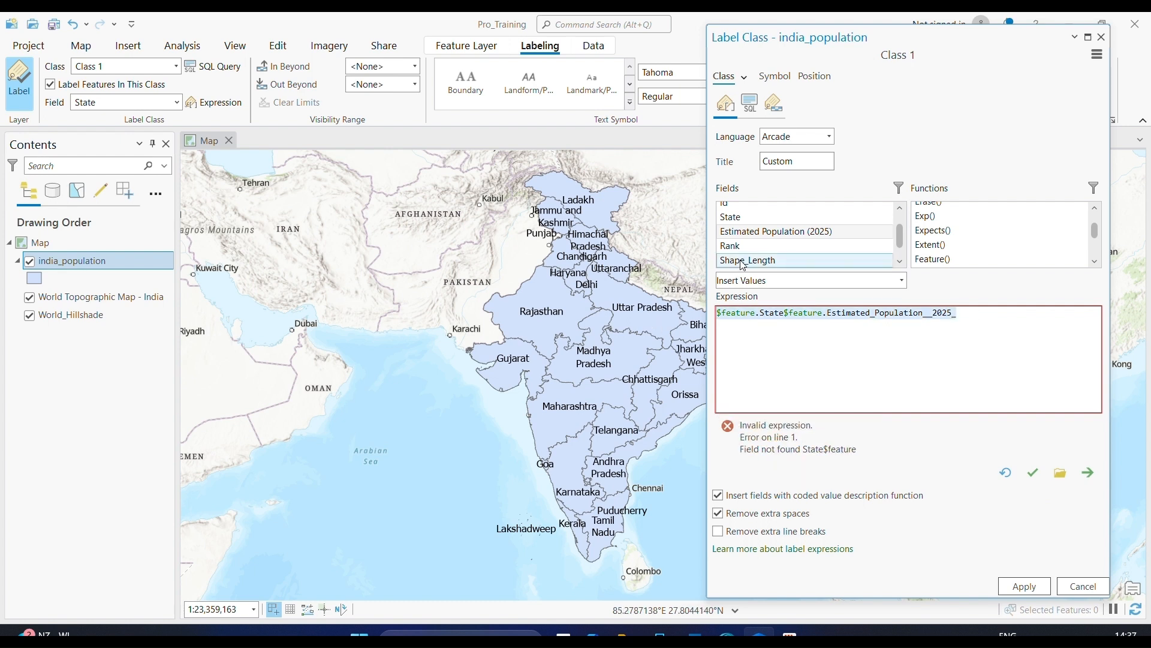
pyautogui.doubleClick(744, 218)
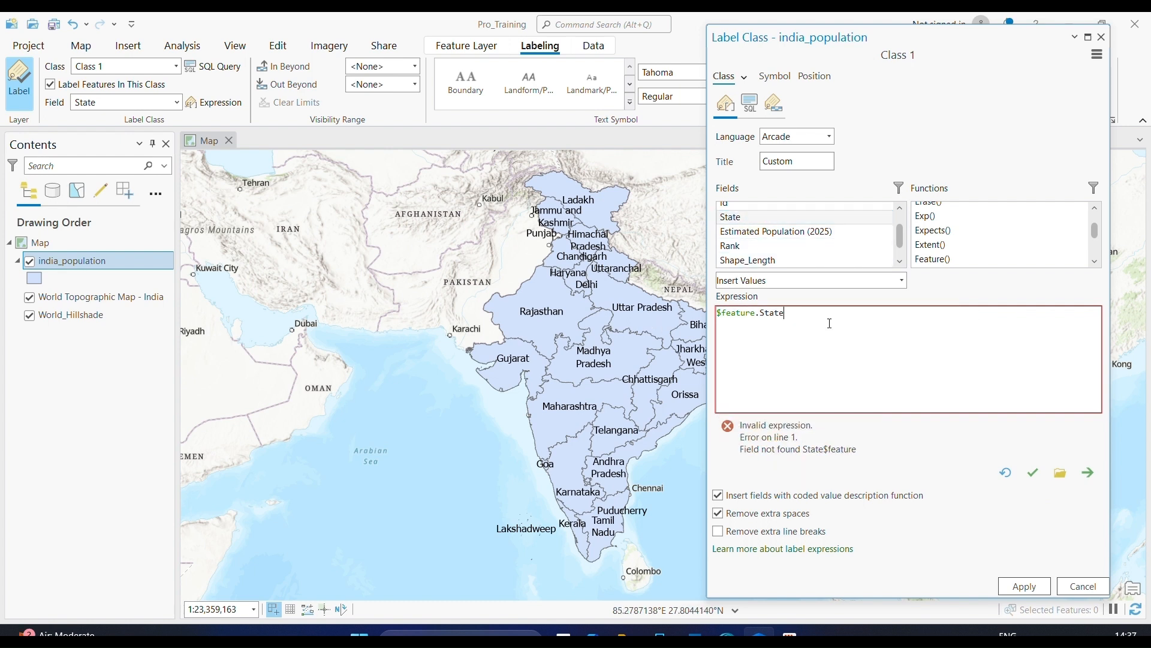
pyautogui.write('++')
pyautogui.write('\\')
pyautogui.write('n+')
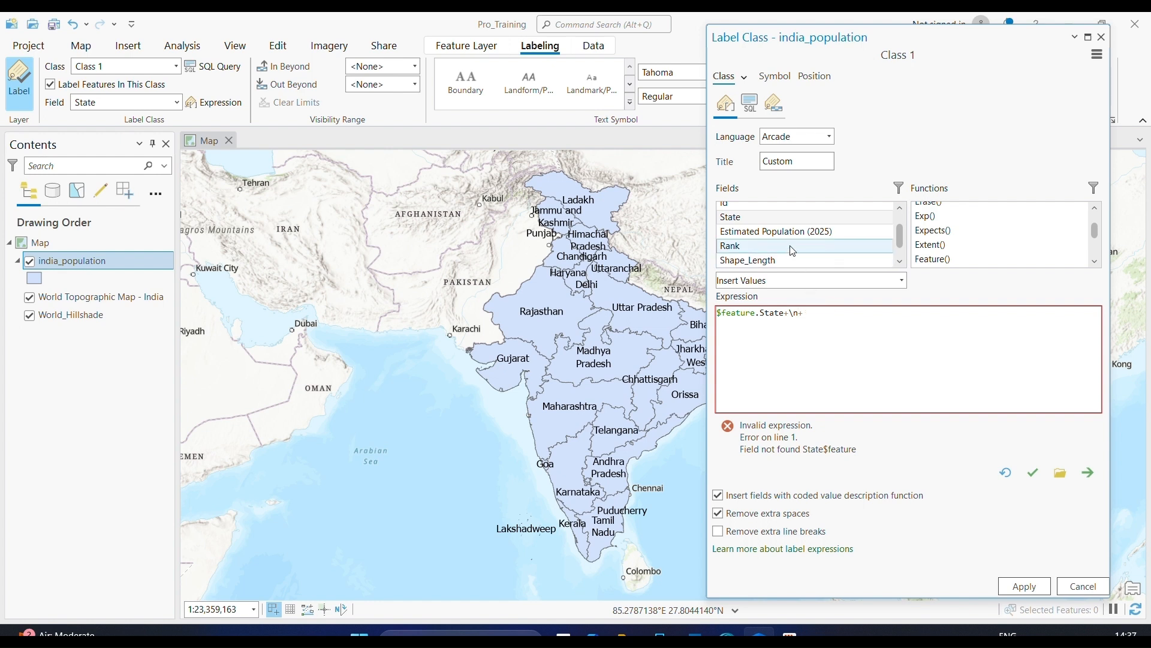
pyautogui.doubleClick(776, 236)
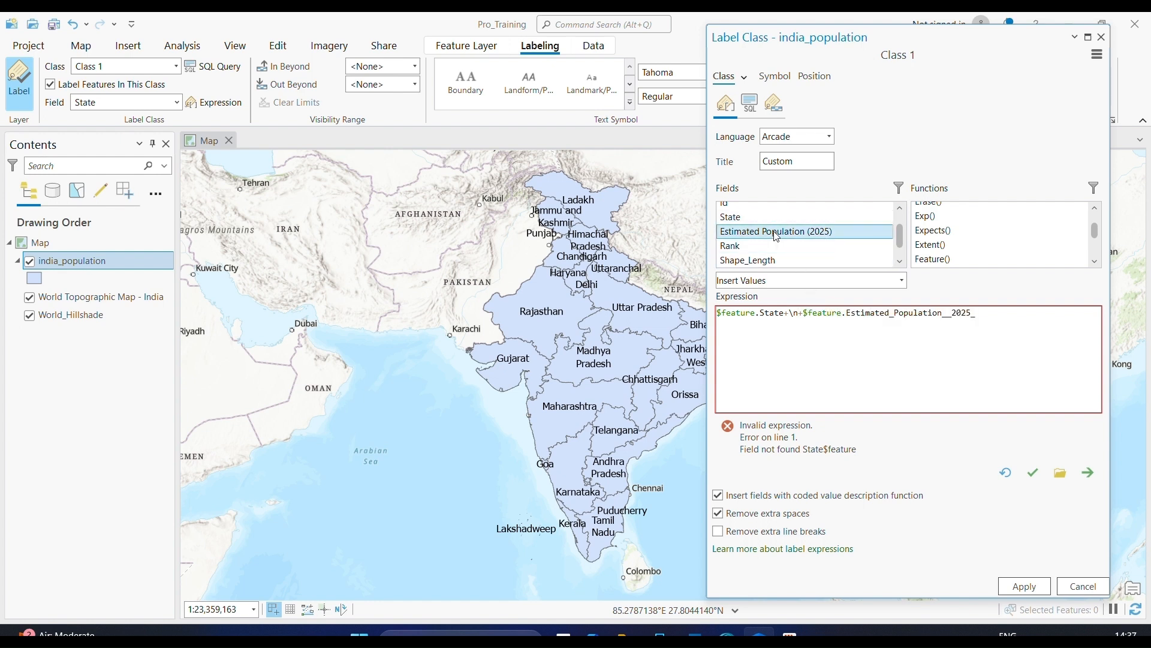
pyautogui.click(1032, 322)
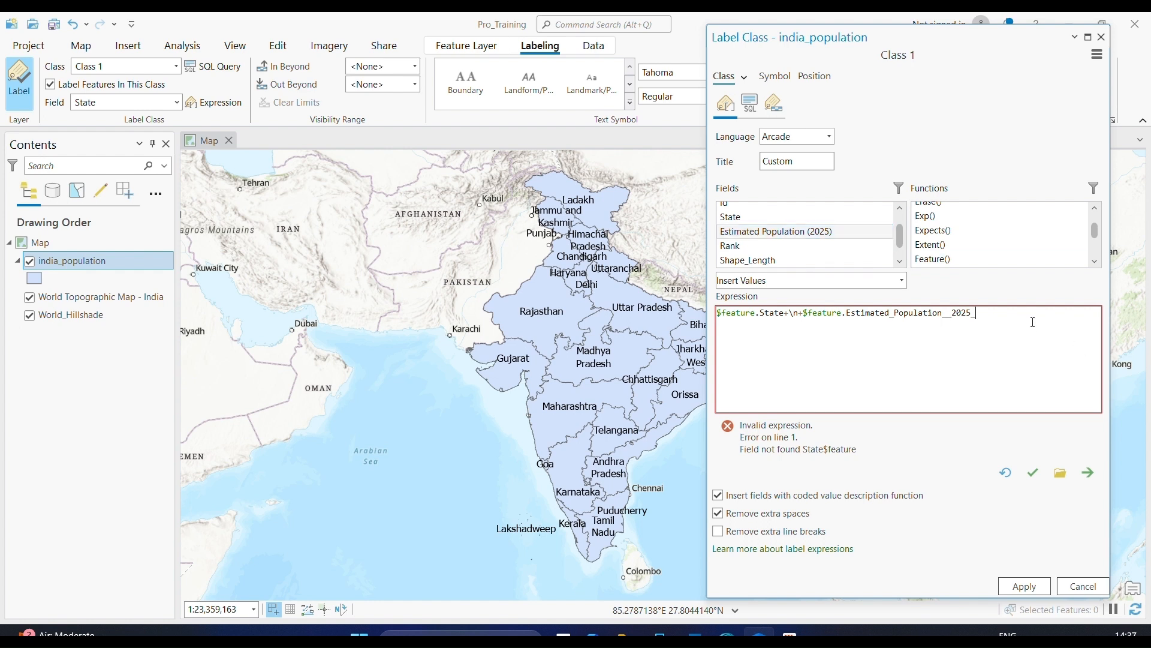
pyautogui.click(1032, 473)
# Enclose the \n line break in double quotes in the label expression, validate it and apply it.
pyautogui.write('"\\n')
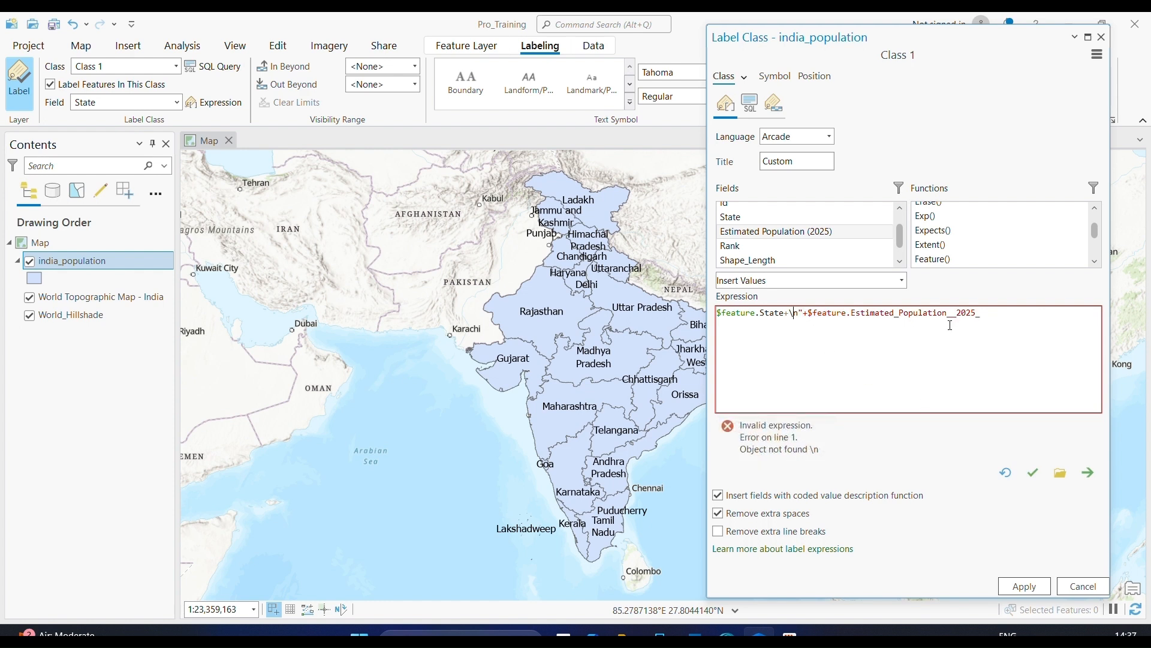
pyautogui.write('"')
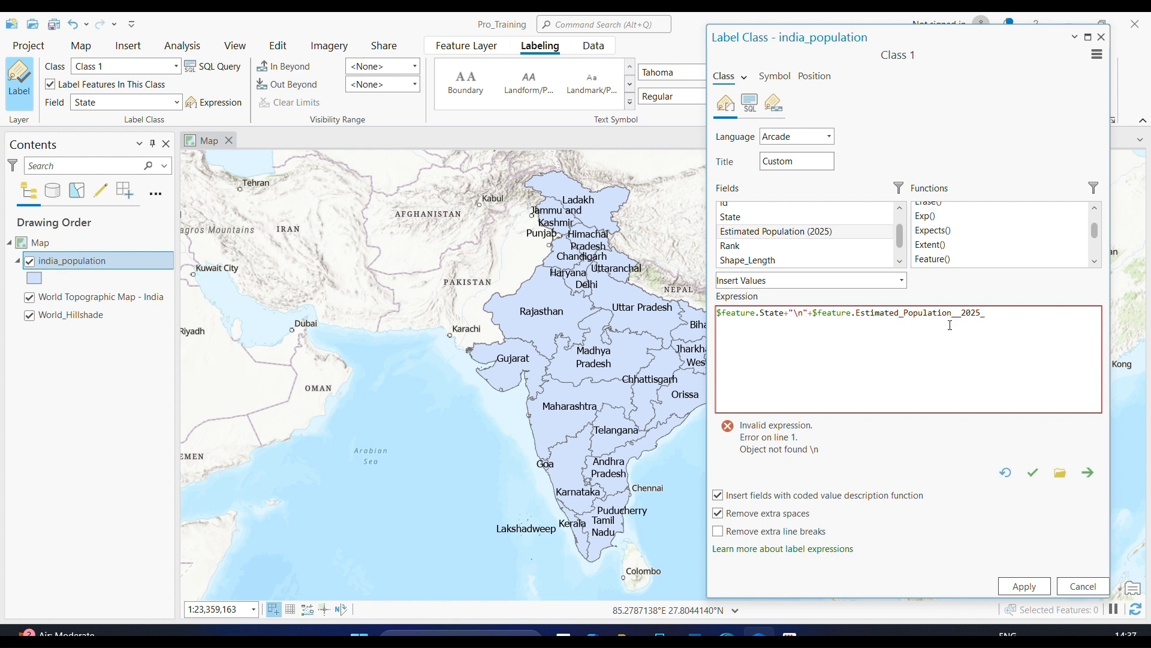
pyautogui.click(1033, 473)
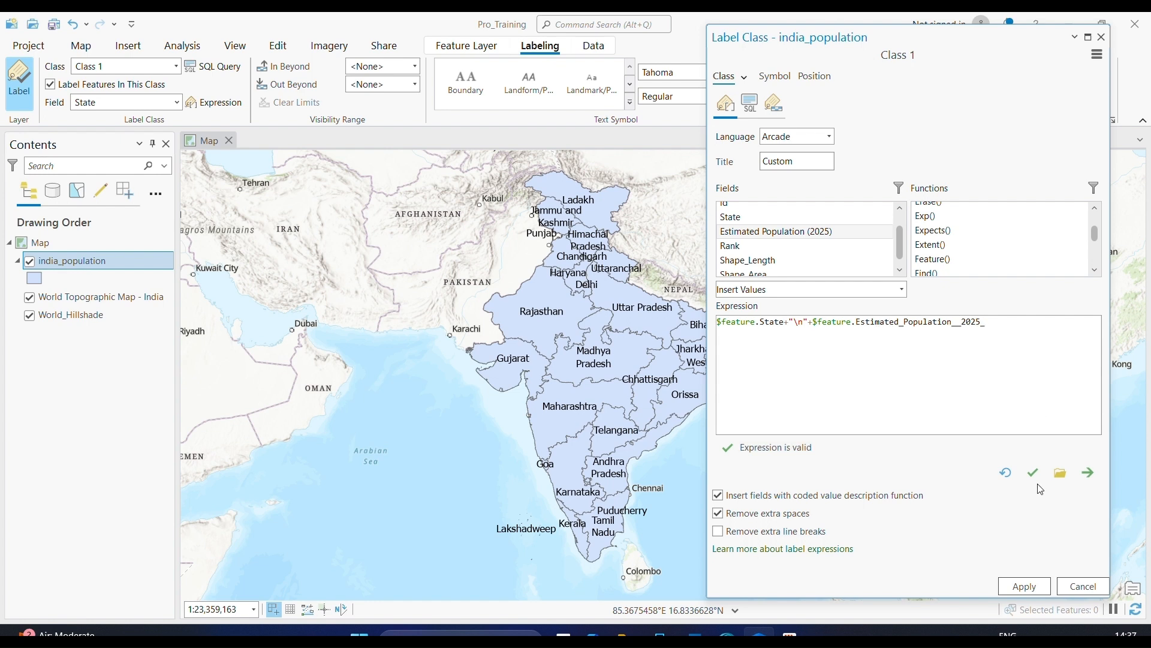
pyautogui.click(1043, 590)
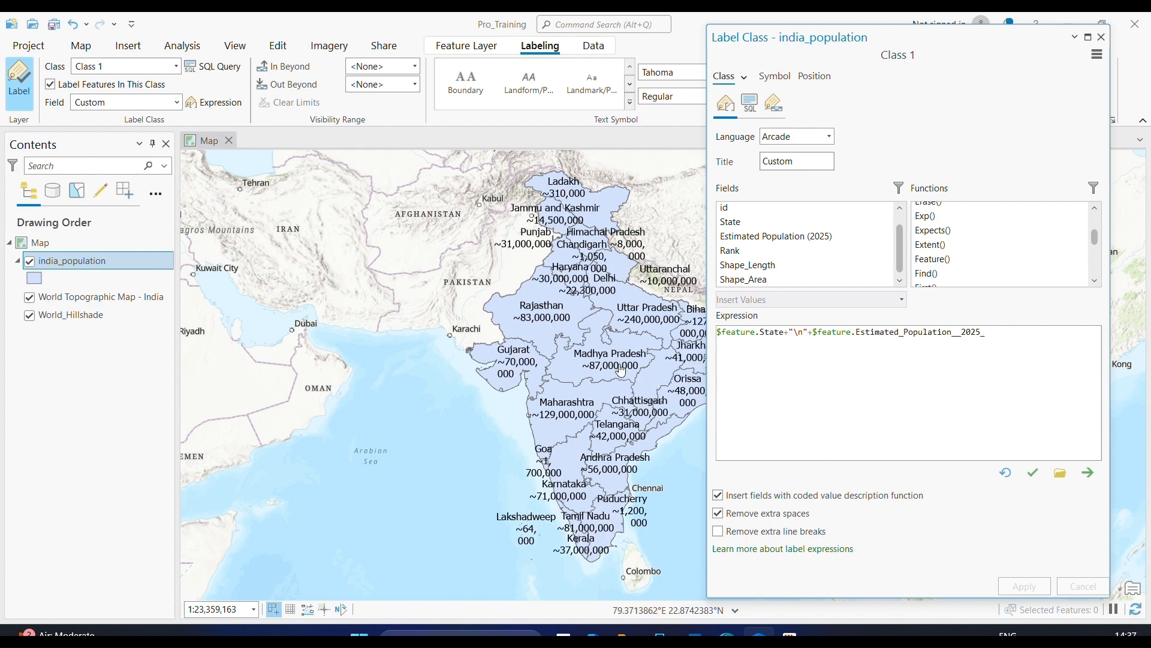
# Append +"\n"+$feature.Rank to the label expression after the estimated population, validate it and apply it.
pyautogui.scroll(3, 611, 366)
pyautogui.moveTo(559, 259); pyautogui.dragTo(509, 195)
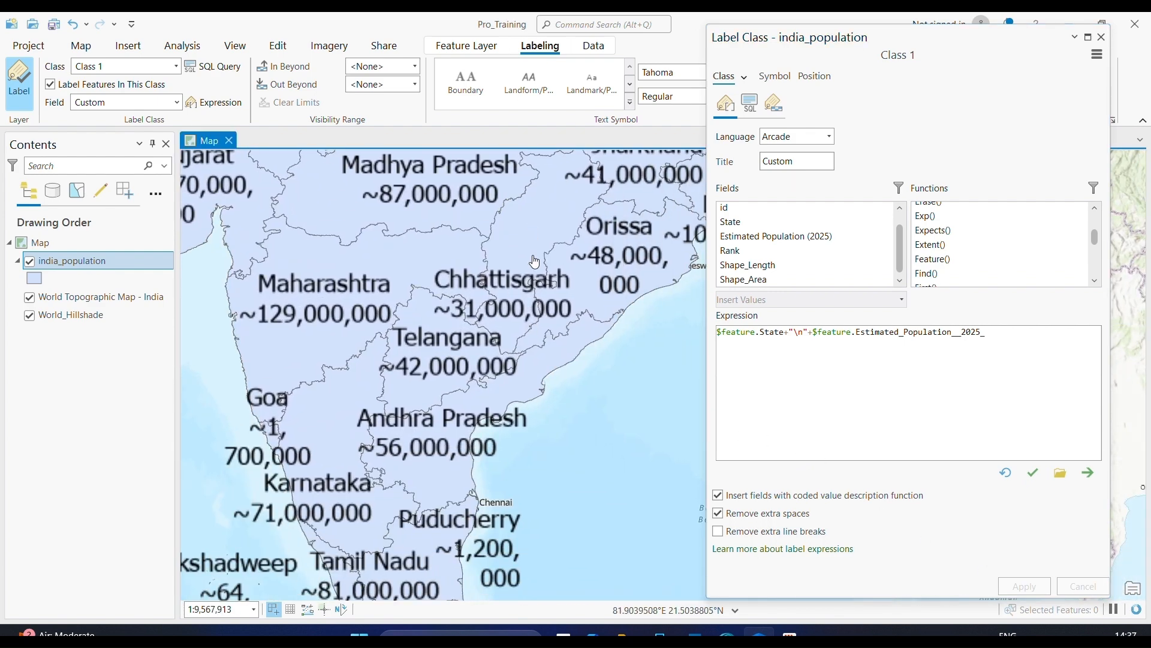
pyautogui.moveTo(481, 368); pyautogui.dragTo(544, 348)
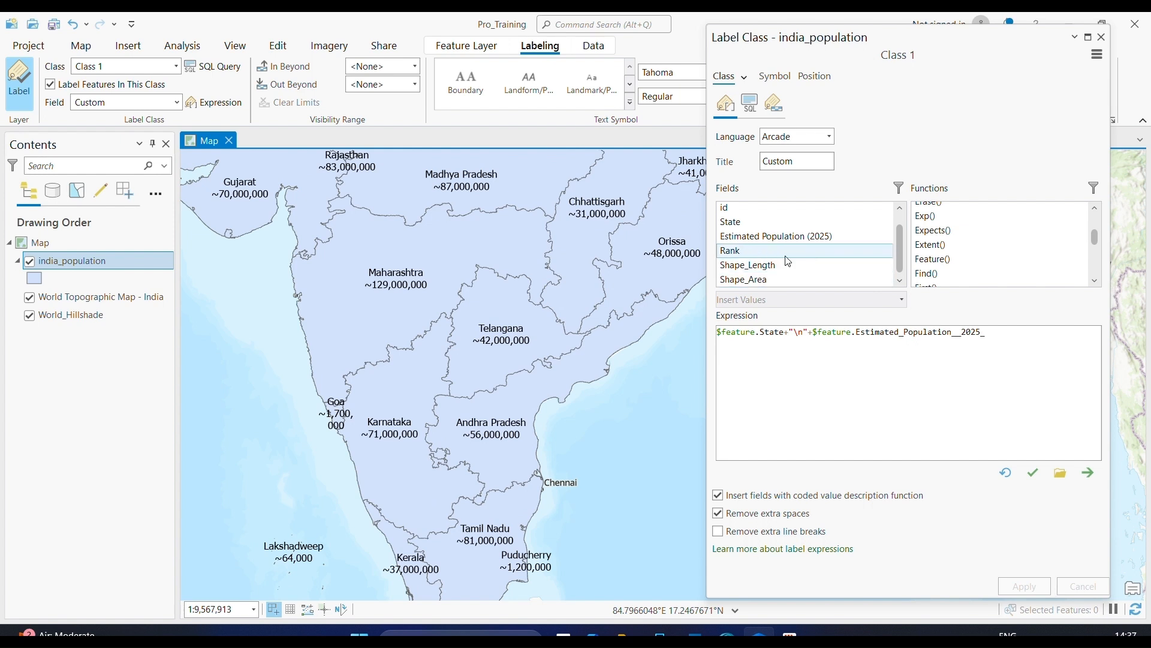
pyautogui.click(1032, 334)
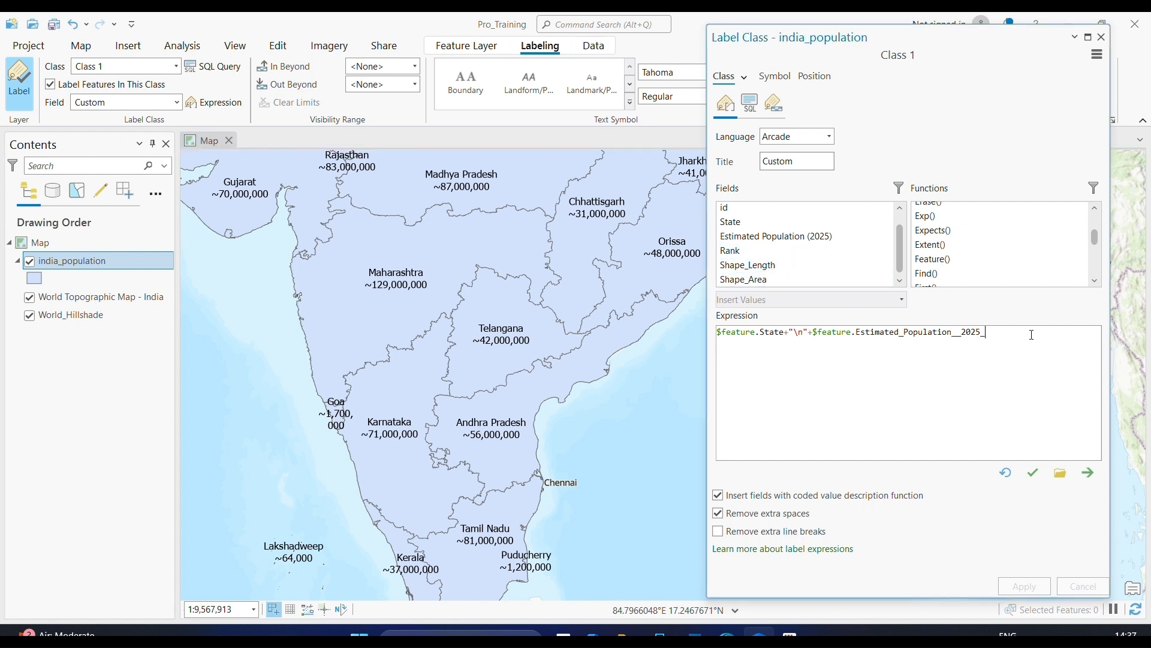
pyautogui.write('++')
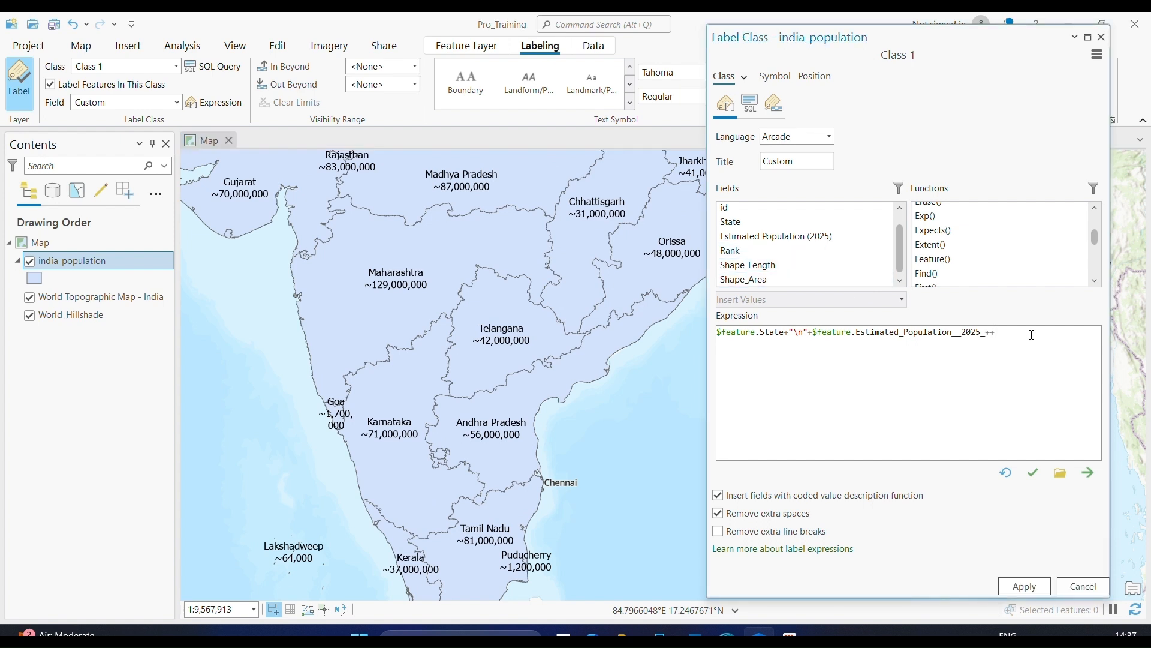
pyautogui.press('Left')
pyautogui.write('""')
pyautogui.press('Left')
pyautogui.write('\\n')
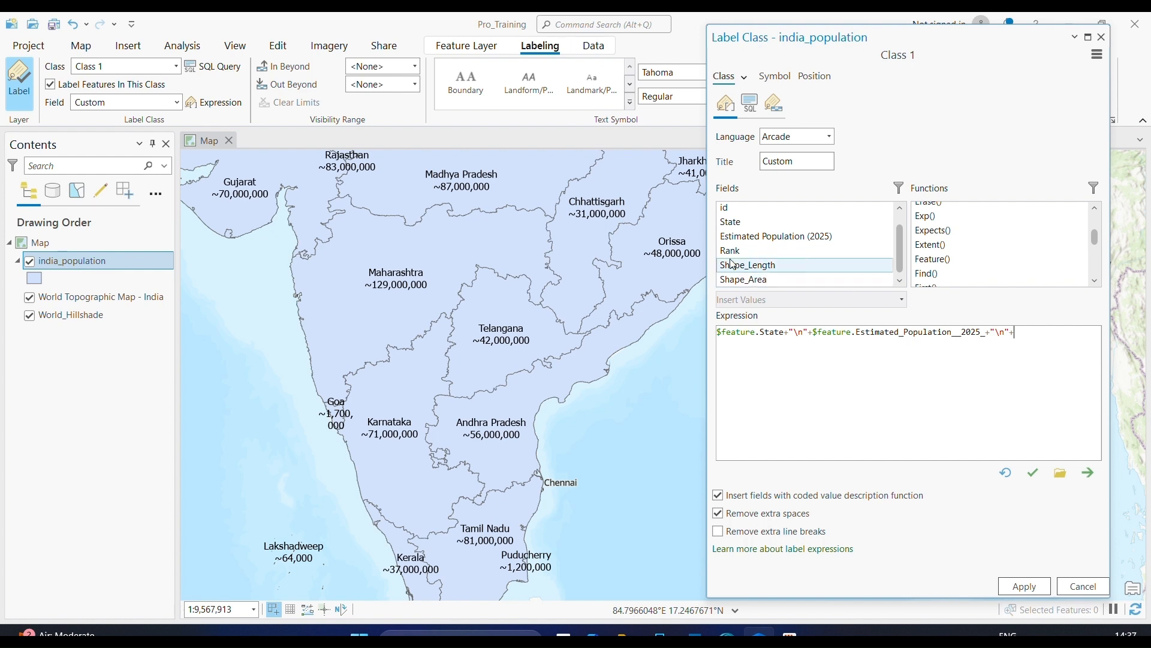
pyautogui.doubleClick(762, 254)
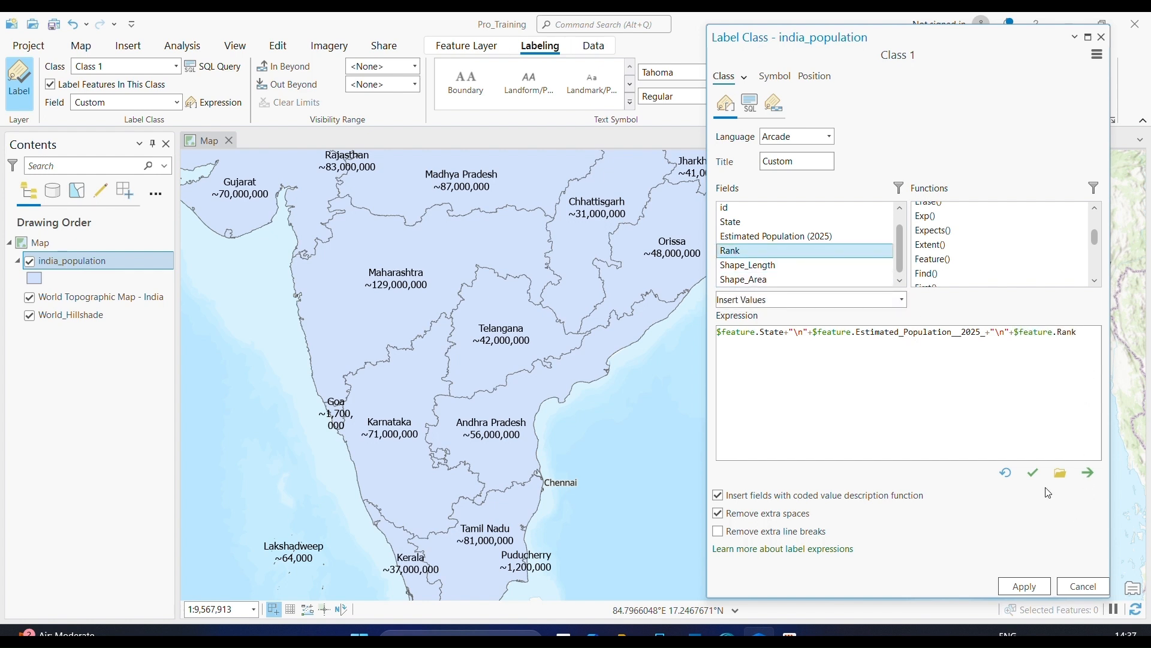
pyautogui.click(1033, 473)
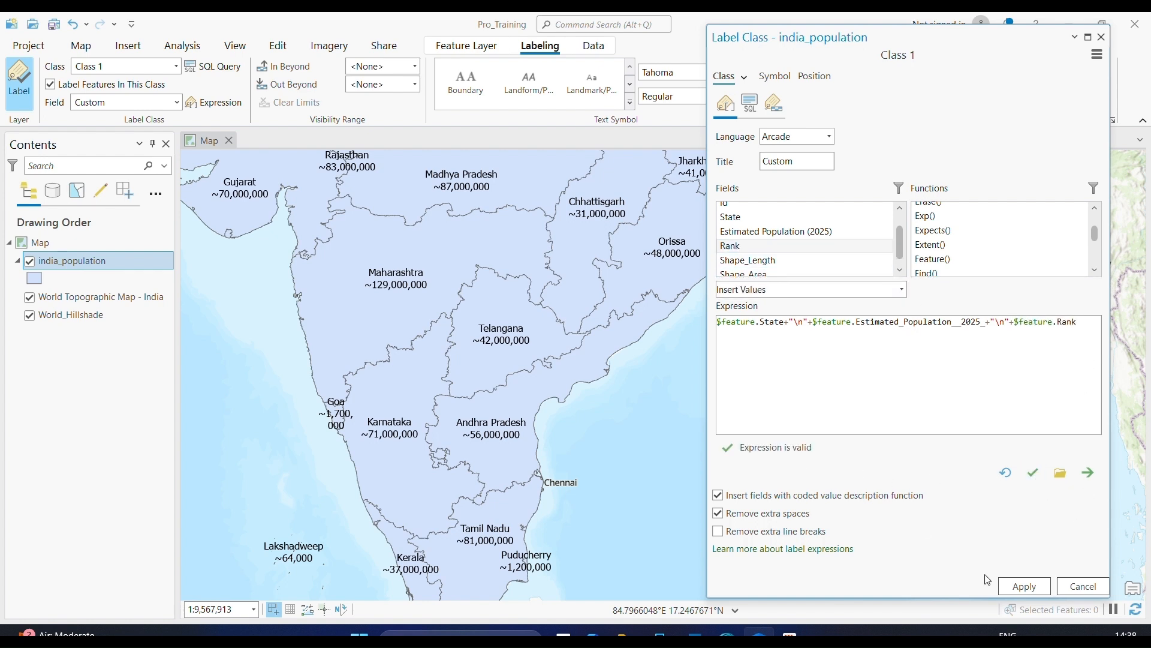
pyautogui.click(1018, 593)
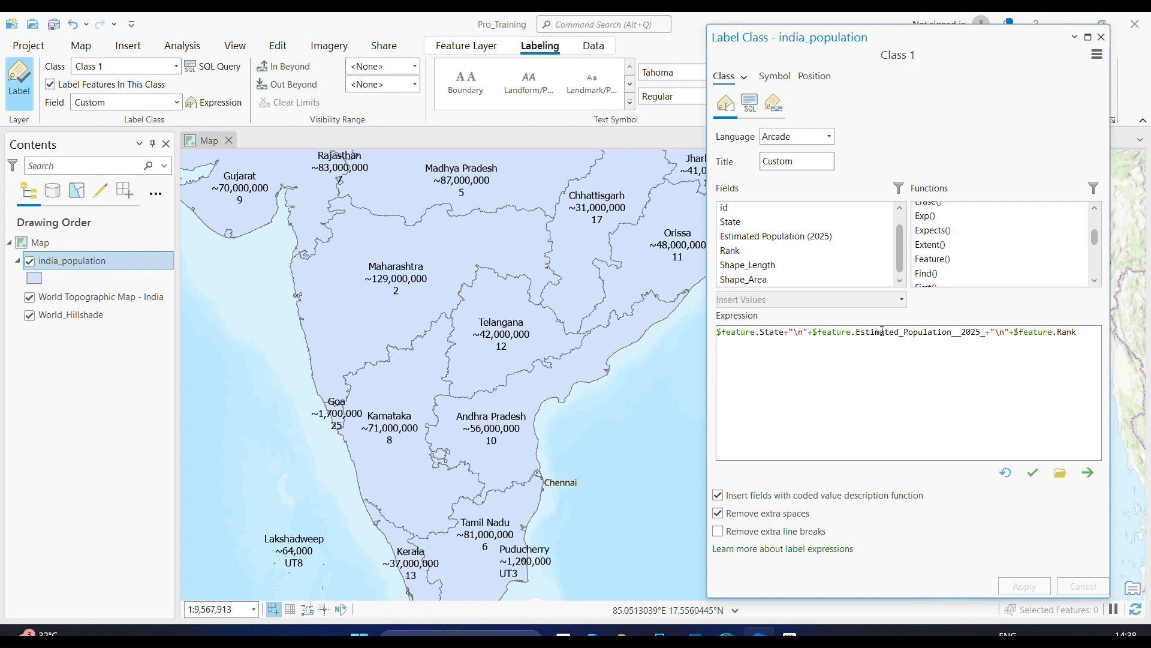
# Insert the text prefix "State:"+ before $feature.State in the label expression.
pyautogui.write('""')
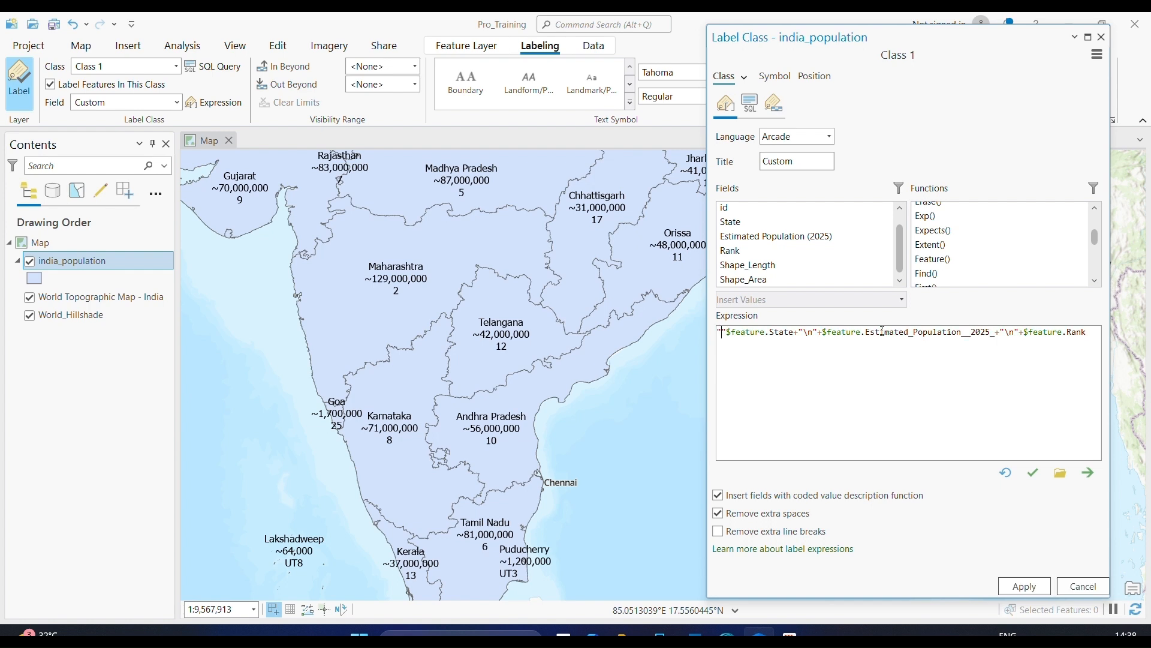
pyautogui.write('Stae')
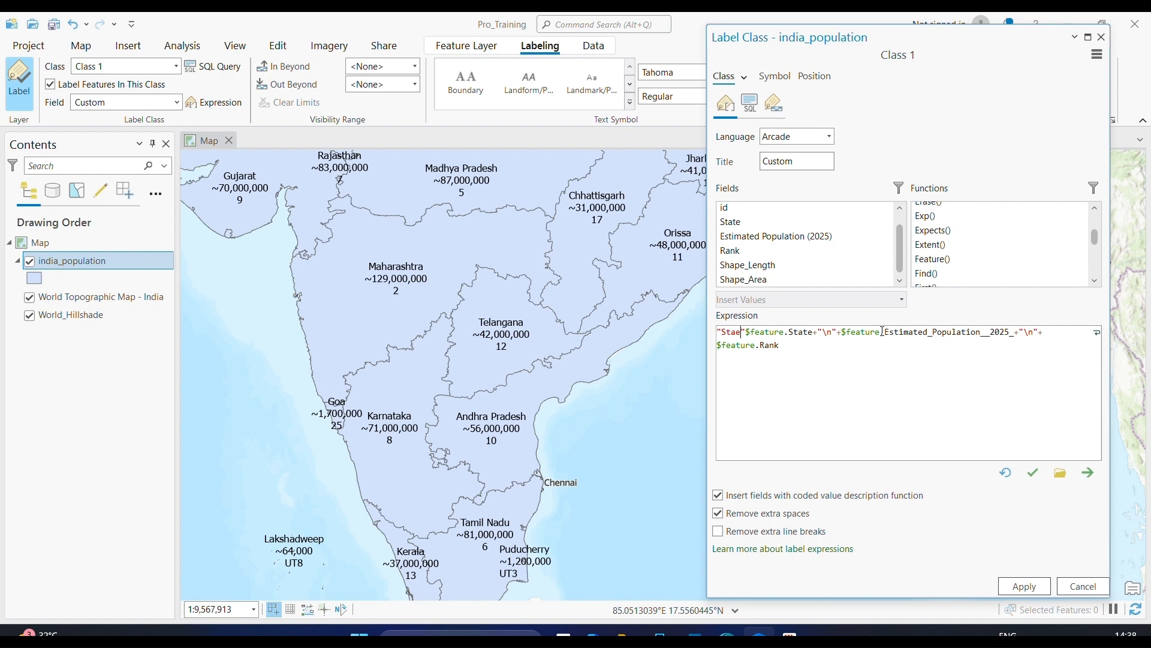
pyautogui.press('BackSpace')
pyautogui.press('BackSpace')
pyautogui.write('ate')
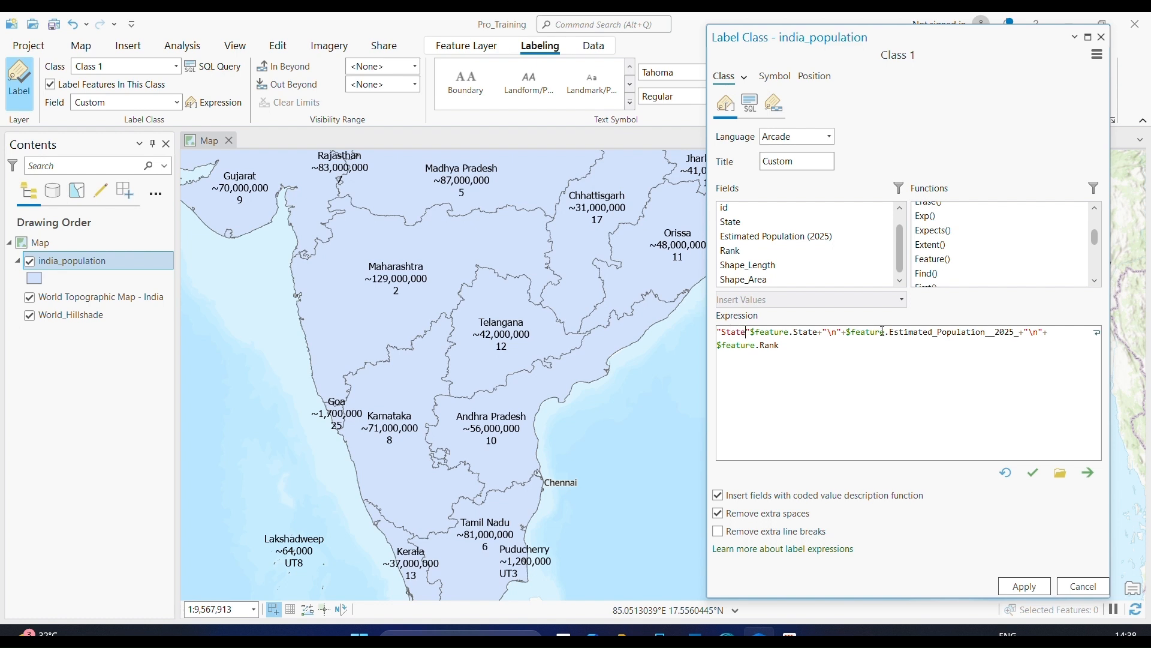
pyautogui.write(':')
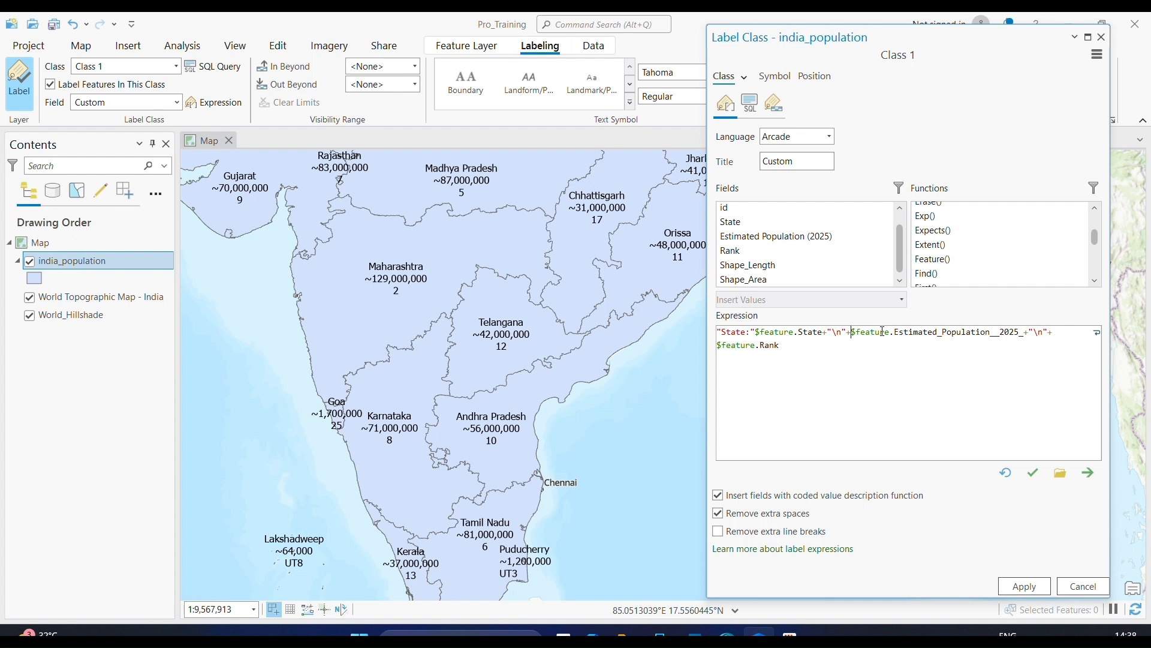
pyautogui.click(755, 336)
pyautogui.write('+')
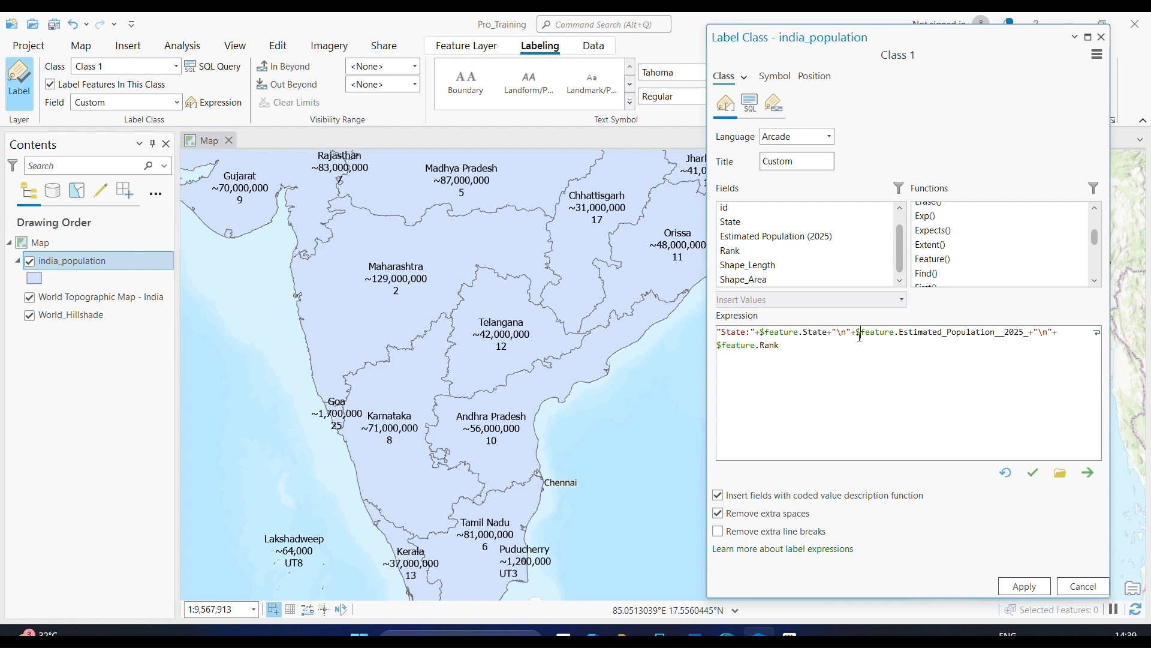
# Insert the text prefix "Est.Pupulation:"+ before $feature.Estimated_Population__2025_ in the label expression.
pyautogui.click(864, 333)
pyautogui.write('"+"Est.P')
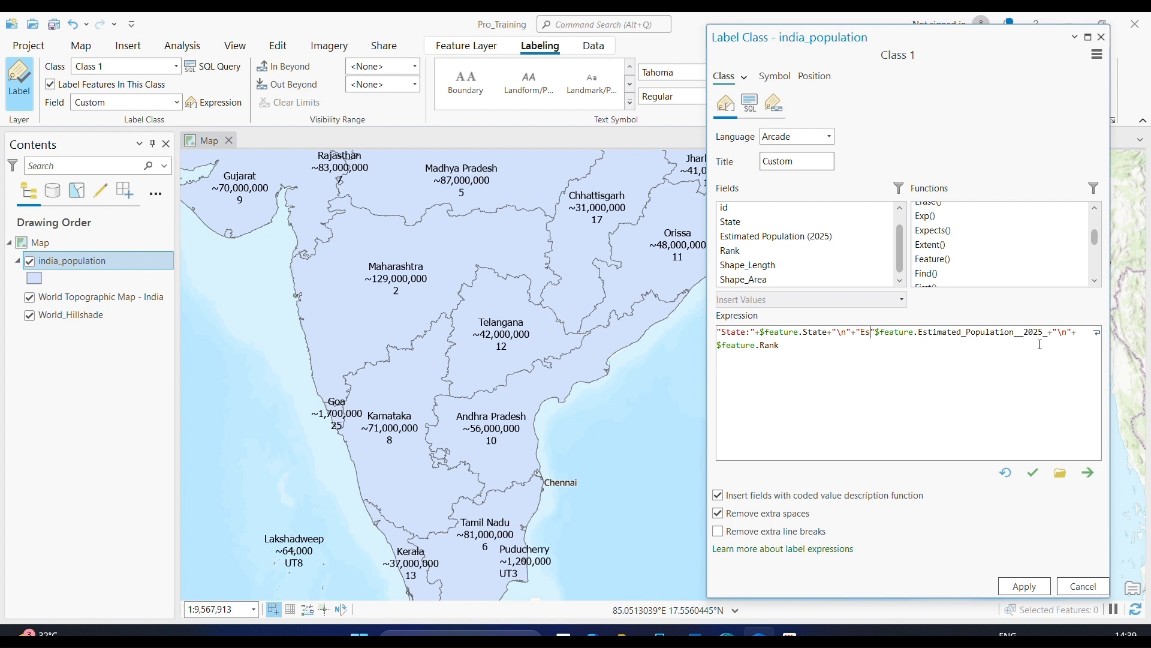
pyautogui.write('upulatio')
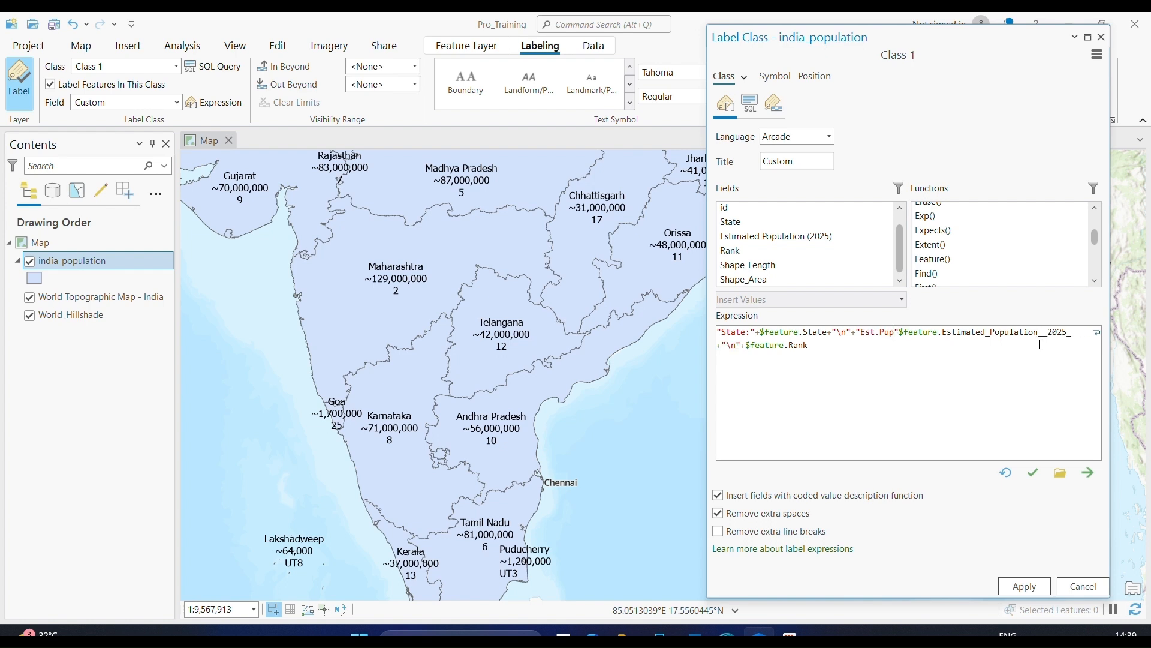
pyautogui.write('n')
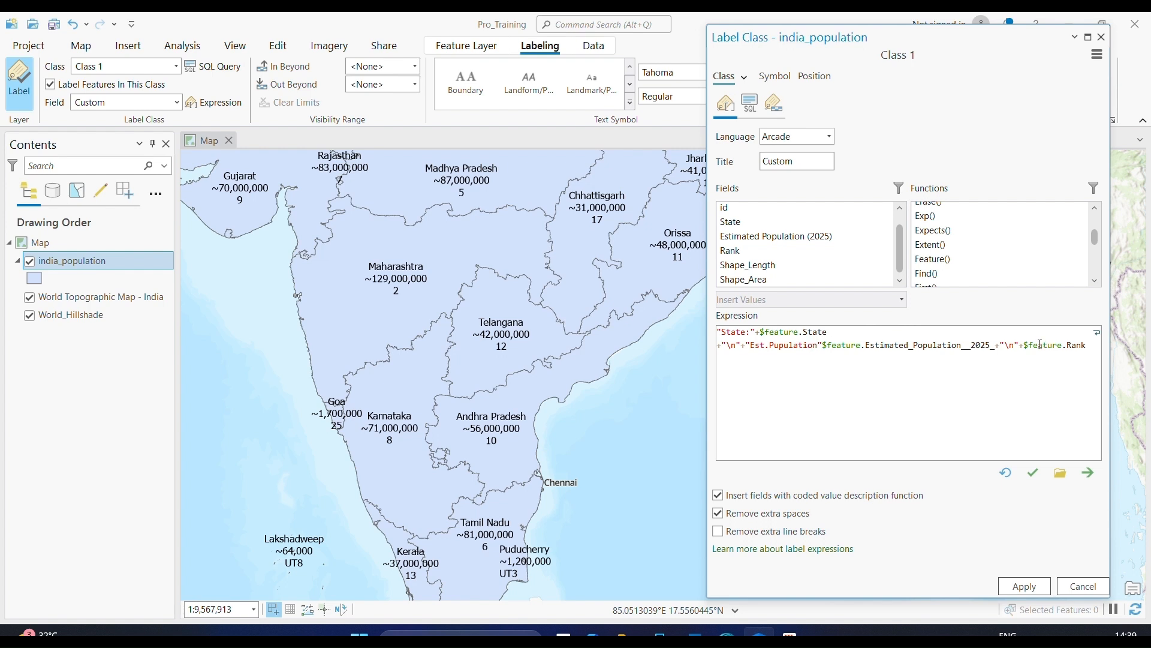
pyautogui.write(':')
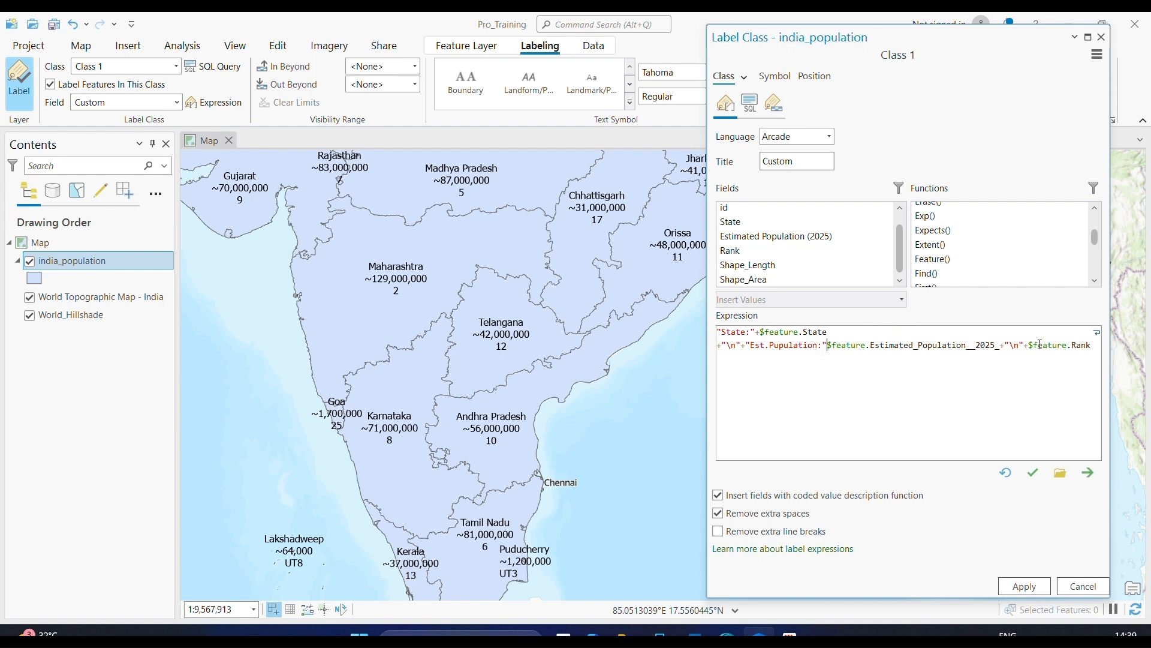
pyautogui.write('+')
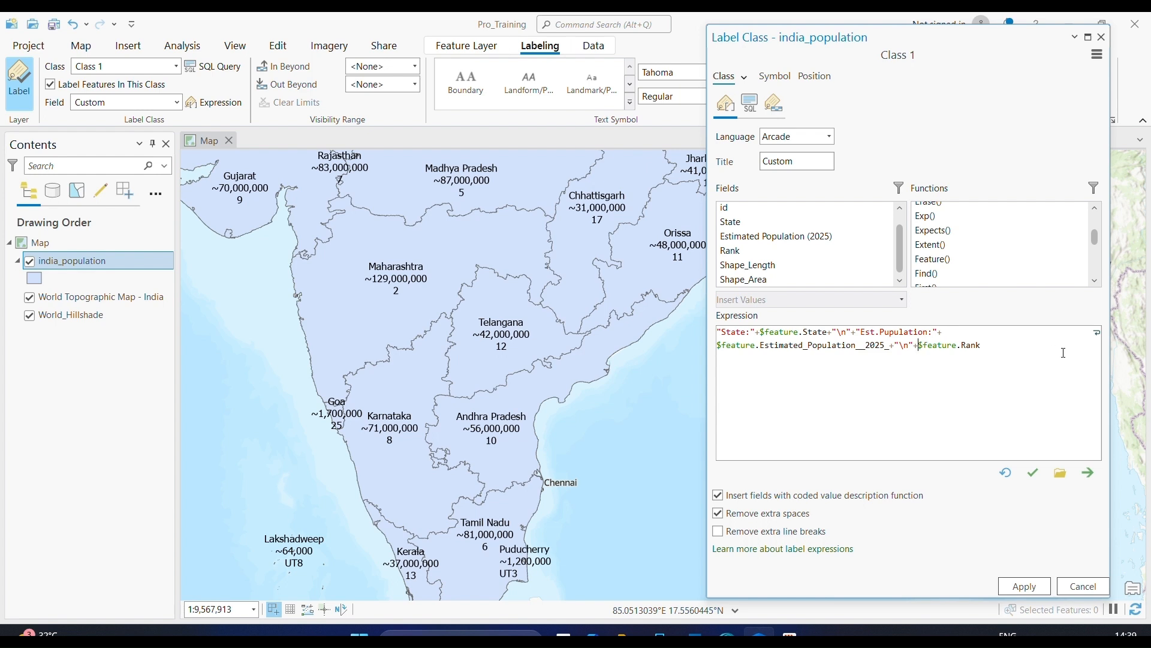
# Insert the text prefix "Rank:"+ before $feature.Rank, validate the label expression and apply it.
pyautogui.write('"+"Rank:"+')
pyautogui.click(1033, 472)
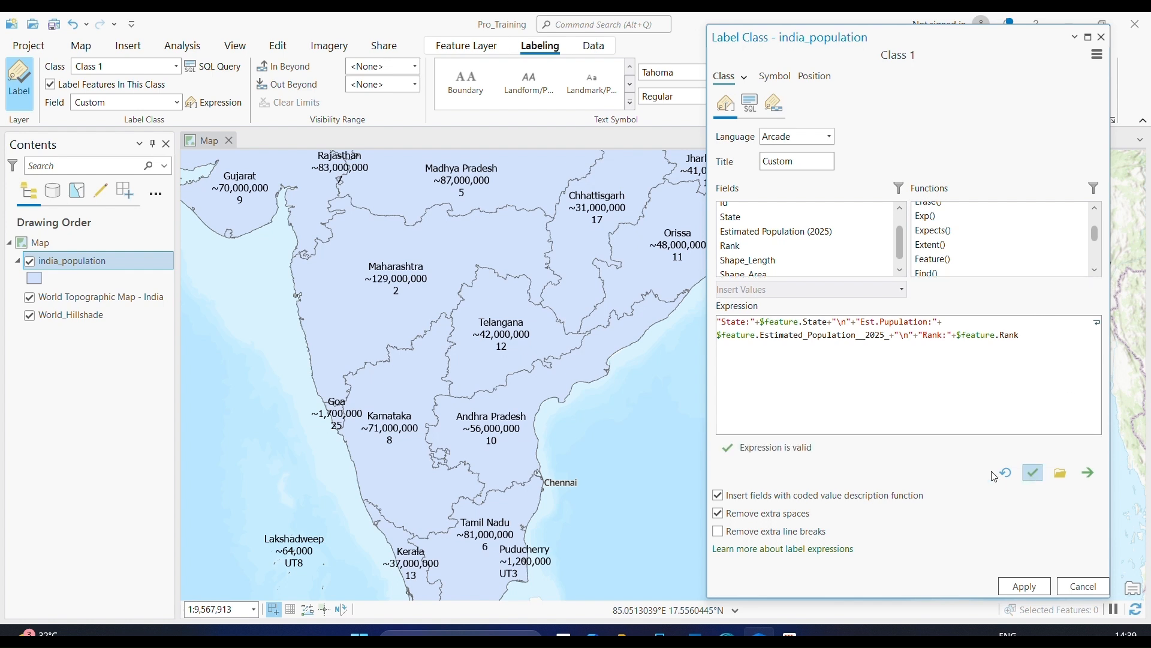
pyautogui.click(1042, 589)
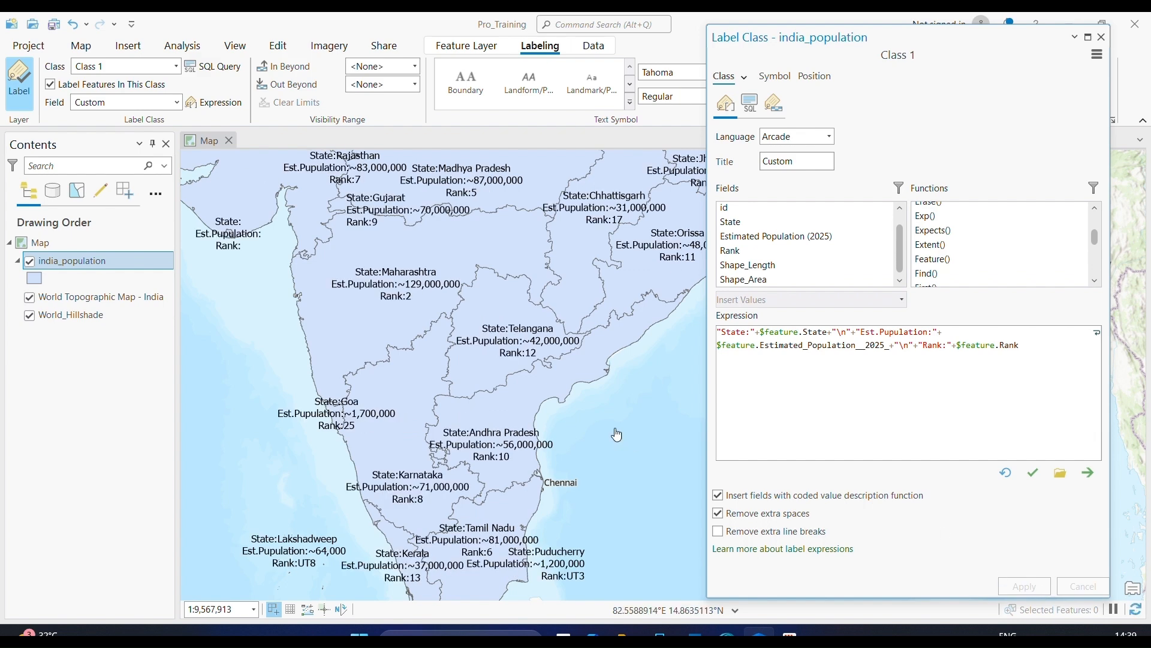
# Inspect the three-line labels of the southern states up close and move the Label Class window off the map.
pyautogui.scroll(3, 515, 318)
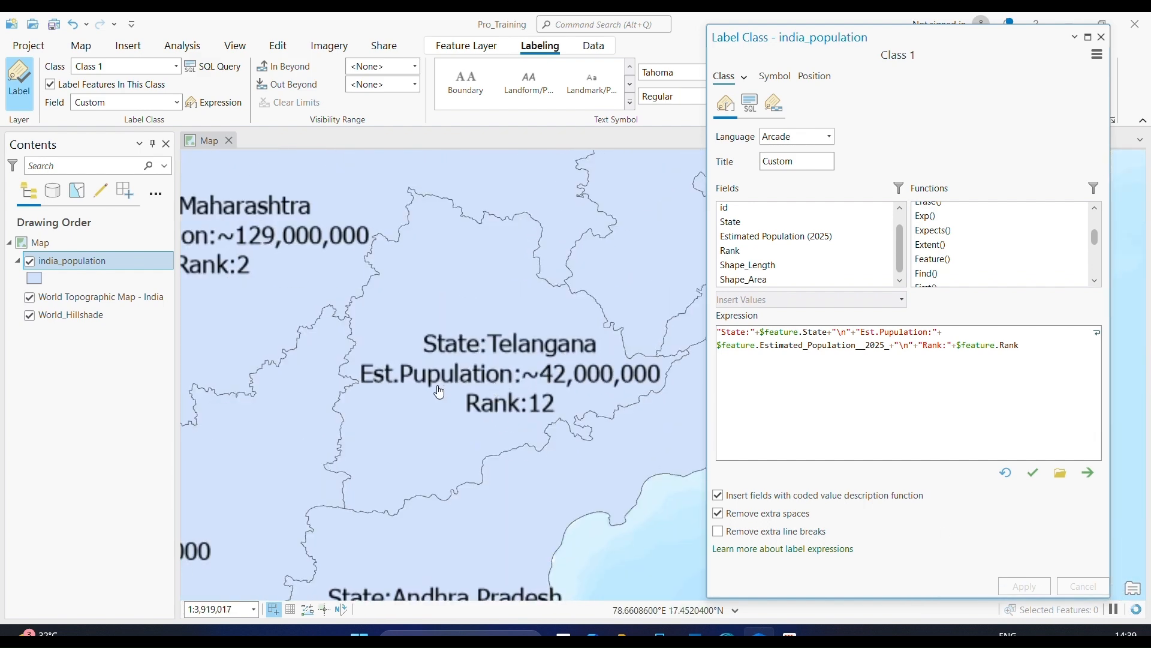
pyautogui.moveTo(558, 479); pyautogui.dragTo(570, 310)
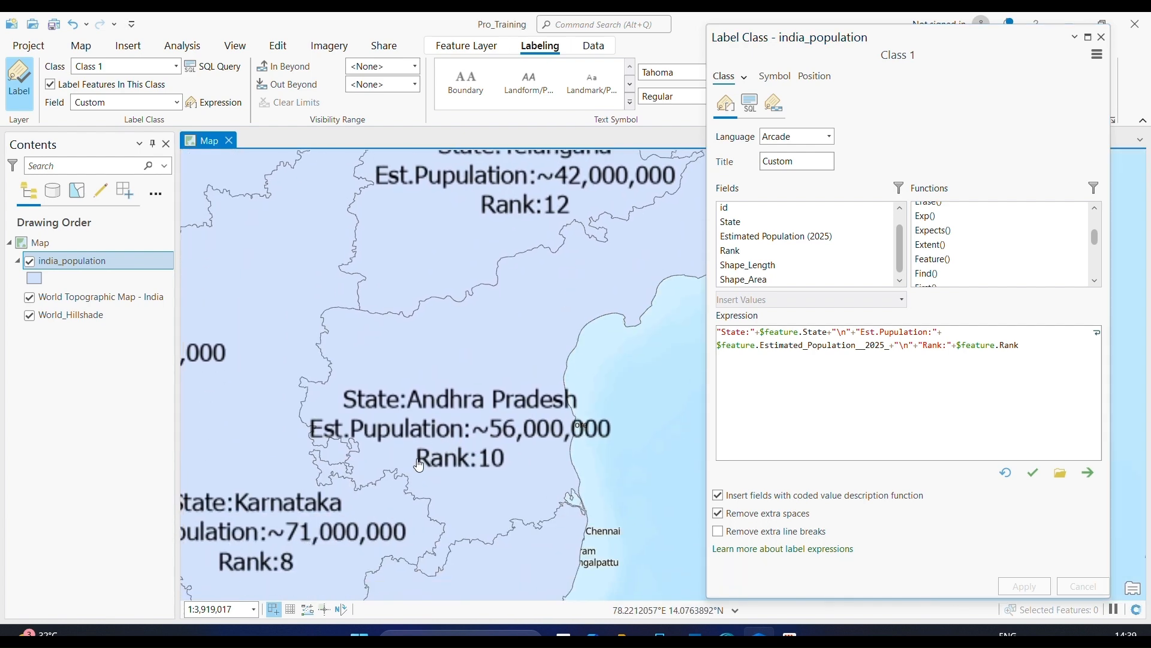
pyautogui.scroll(-2, 520, 461)
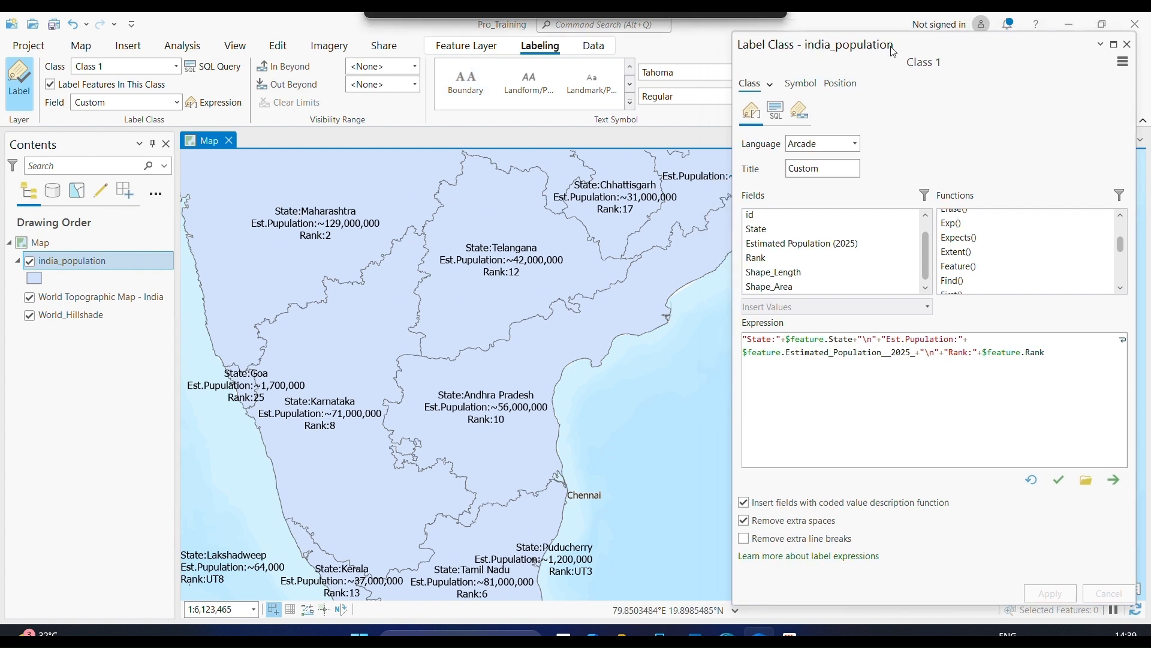
pyautogui.moveTo(863, 43); pyautogui.dragTo(947, 134)
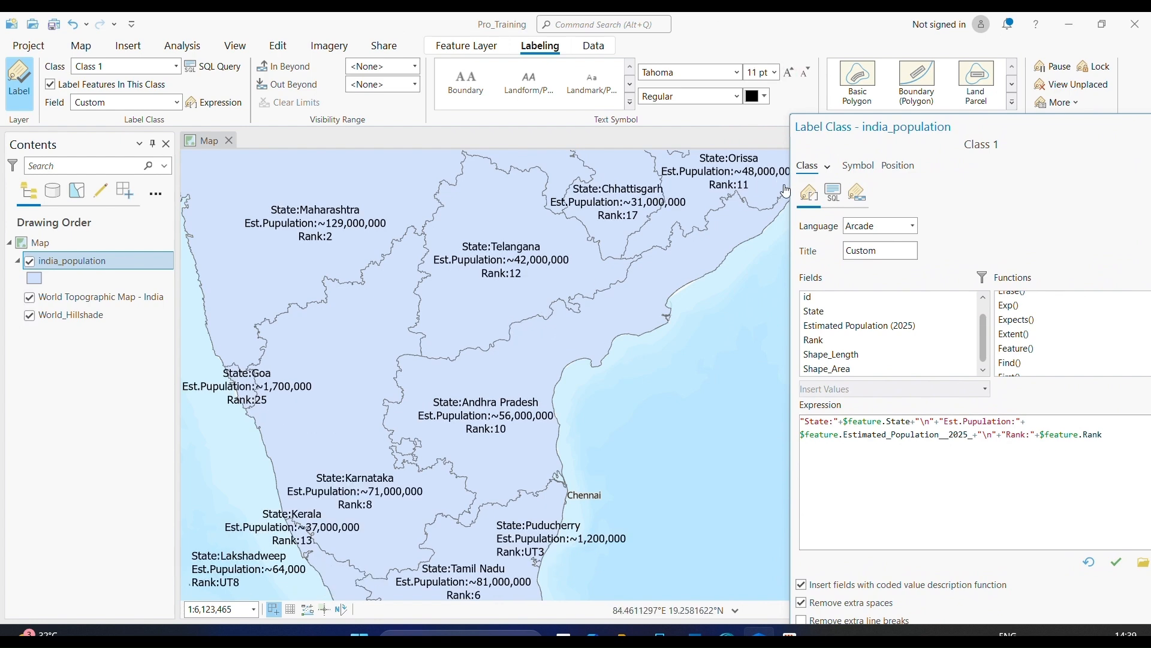
pyautogui.moveTo(883, 128); pyautogui.dragTo(850, 88)
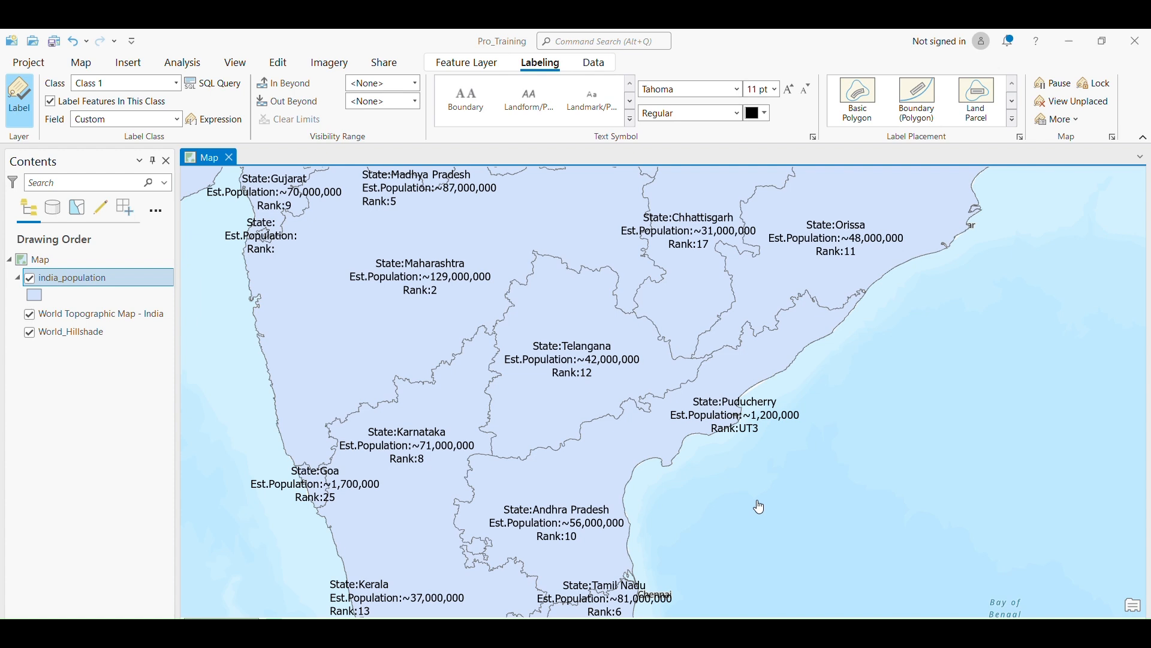